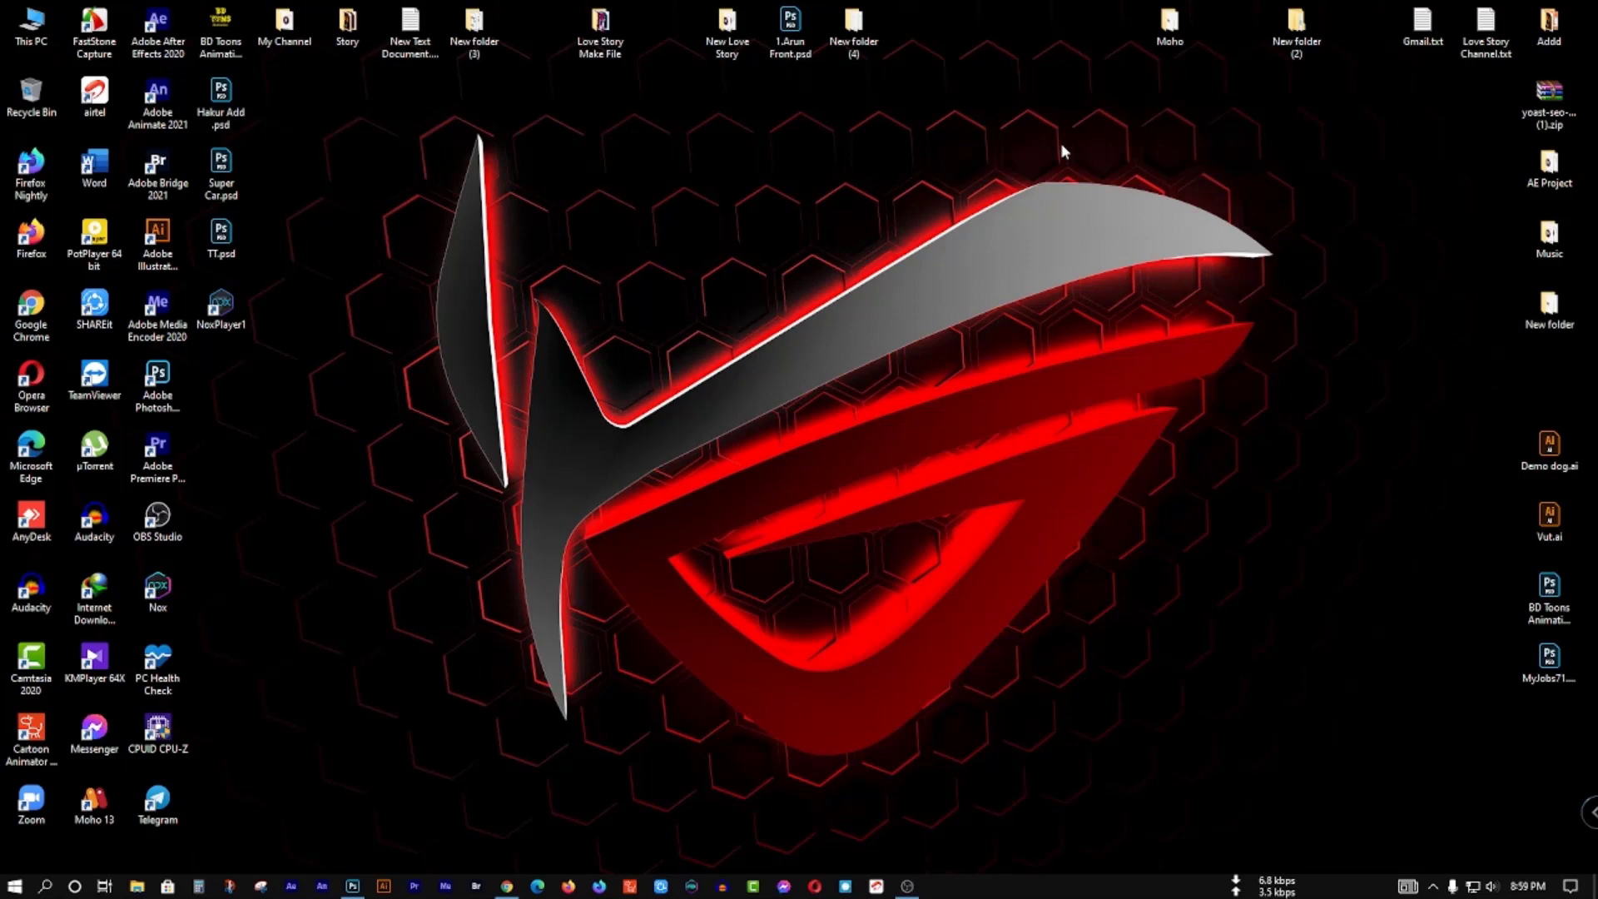
Switch to Google Chrome and open the freepik.com home page.
left_click(506, 886)
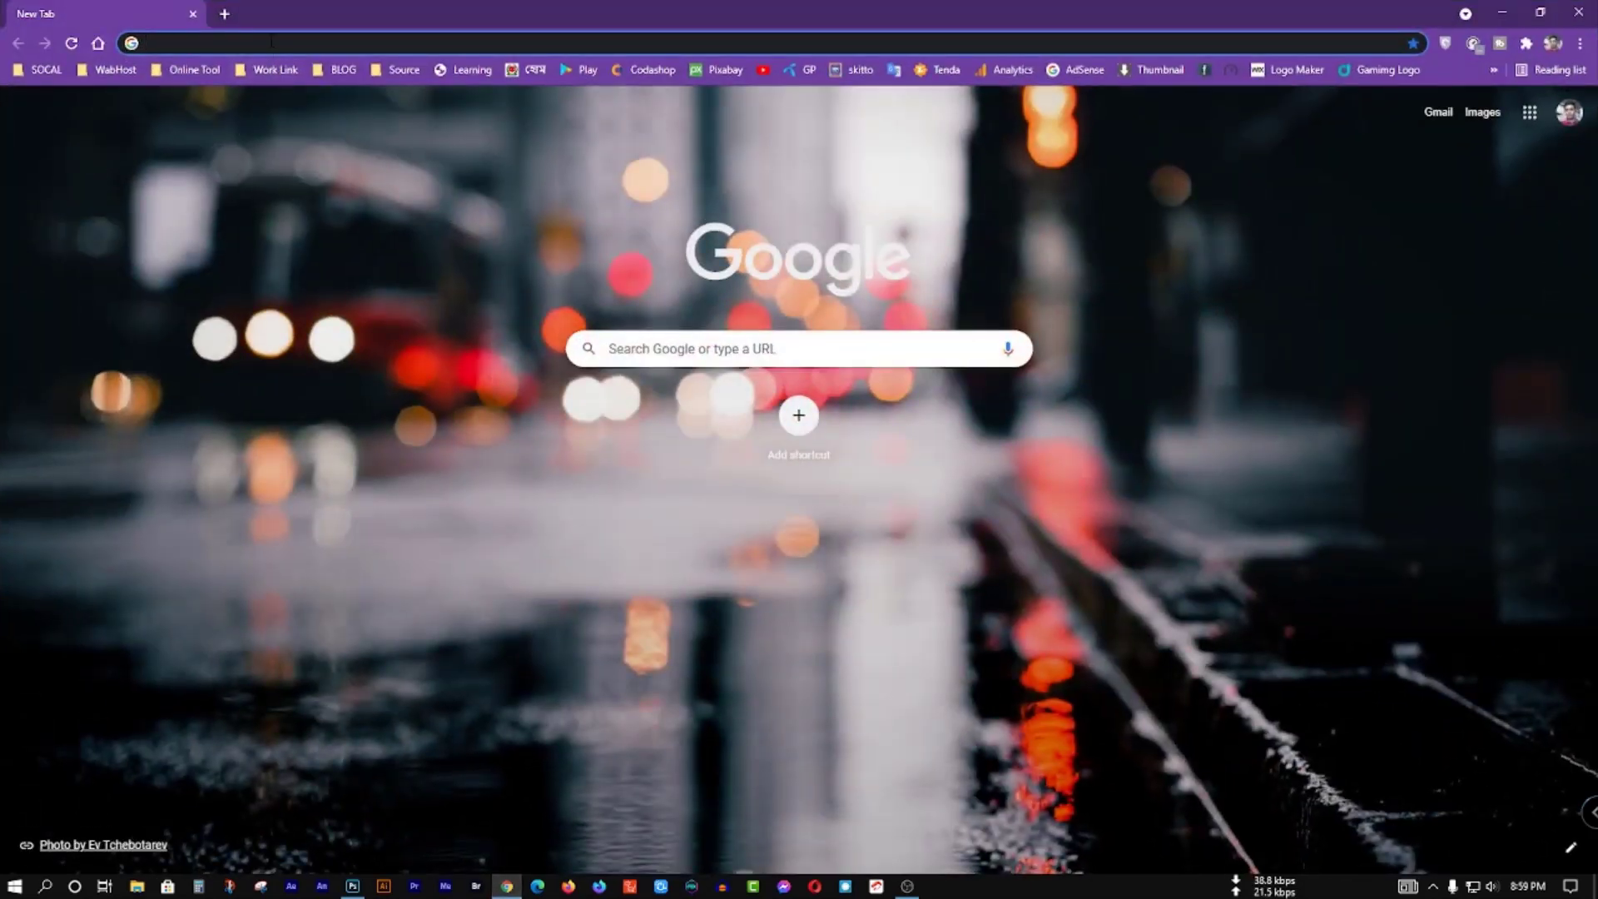
left_click(272, 41)
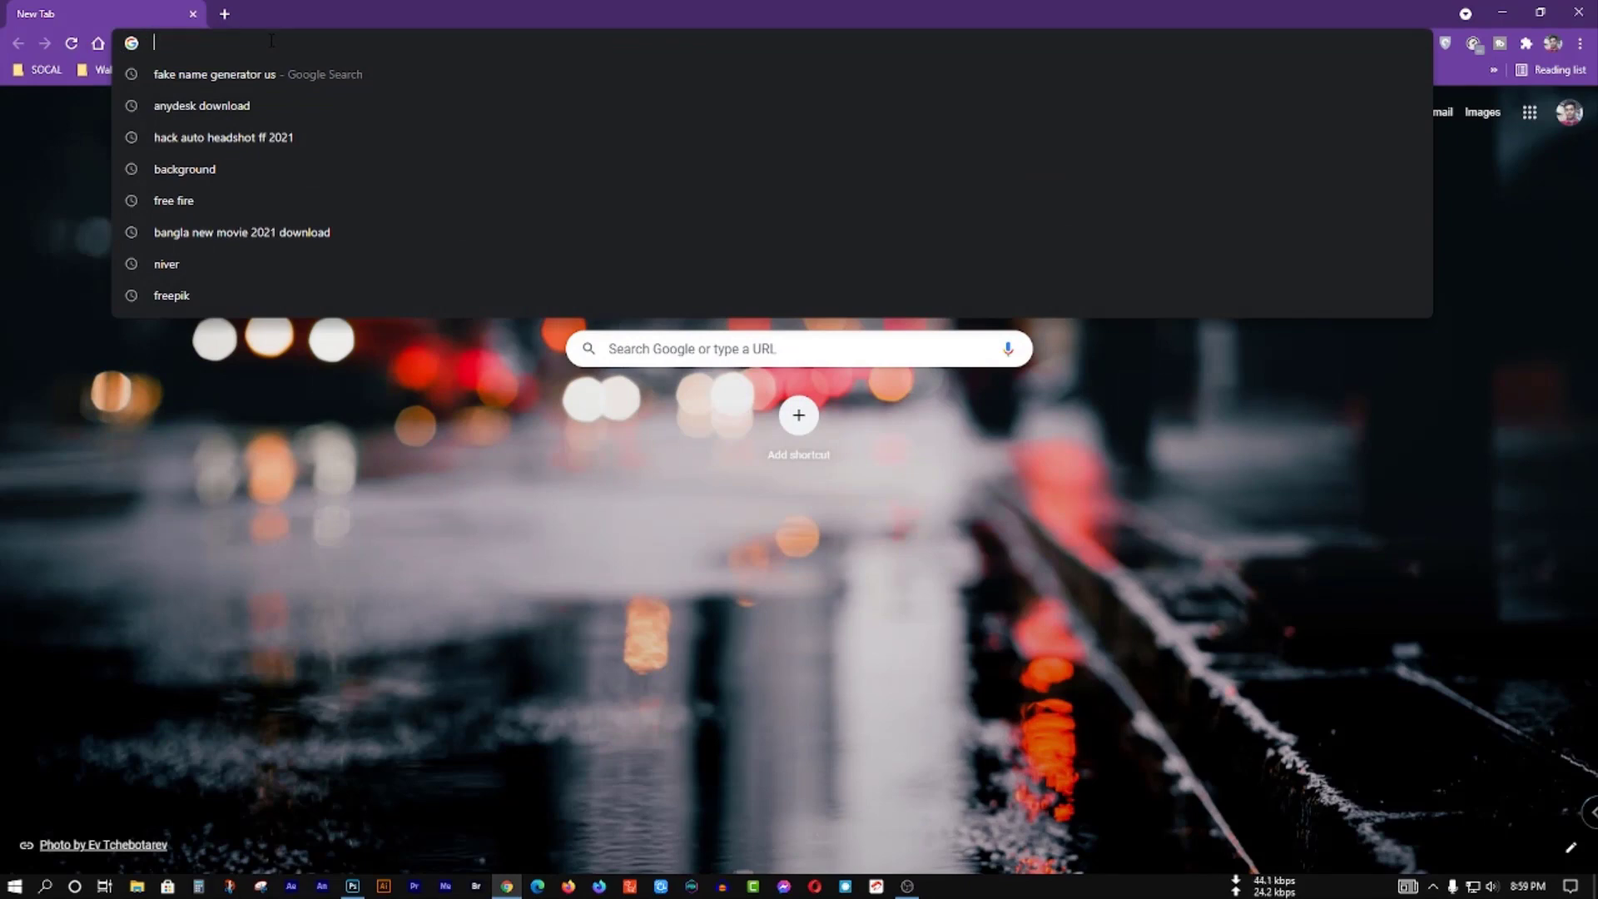
type("f")
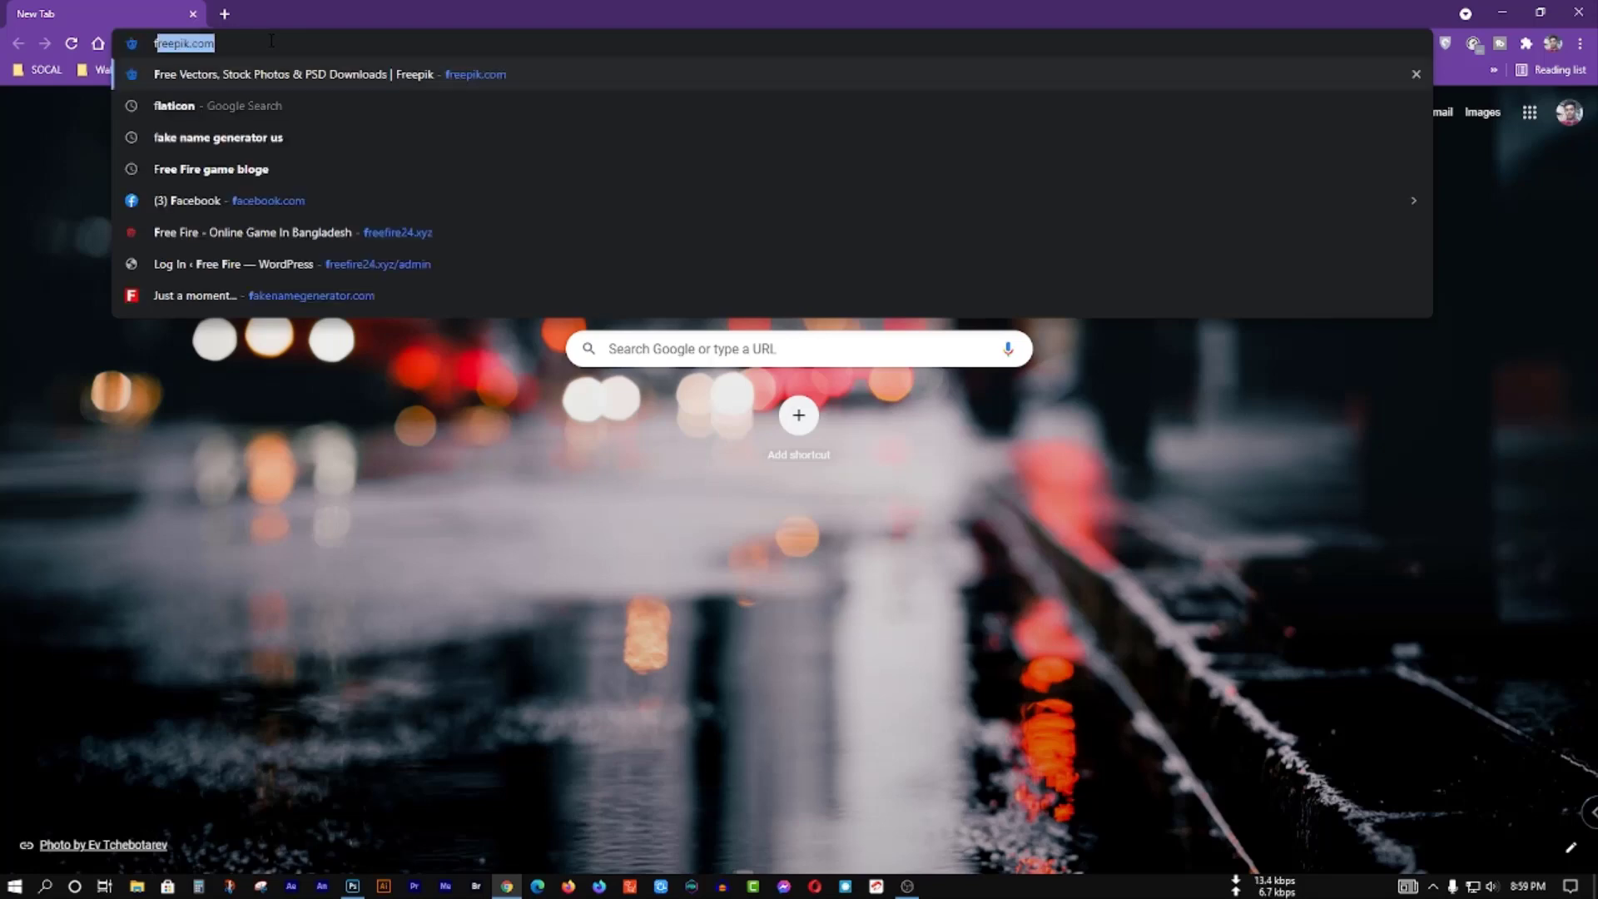
key("Return")
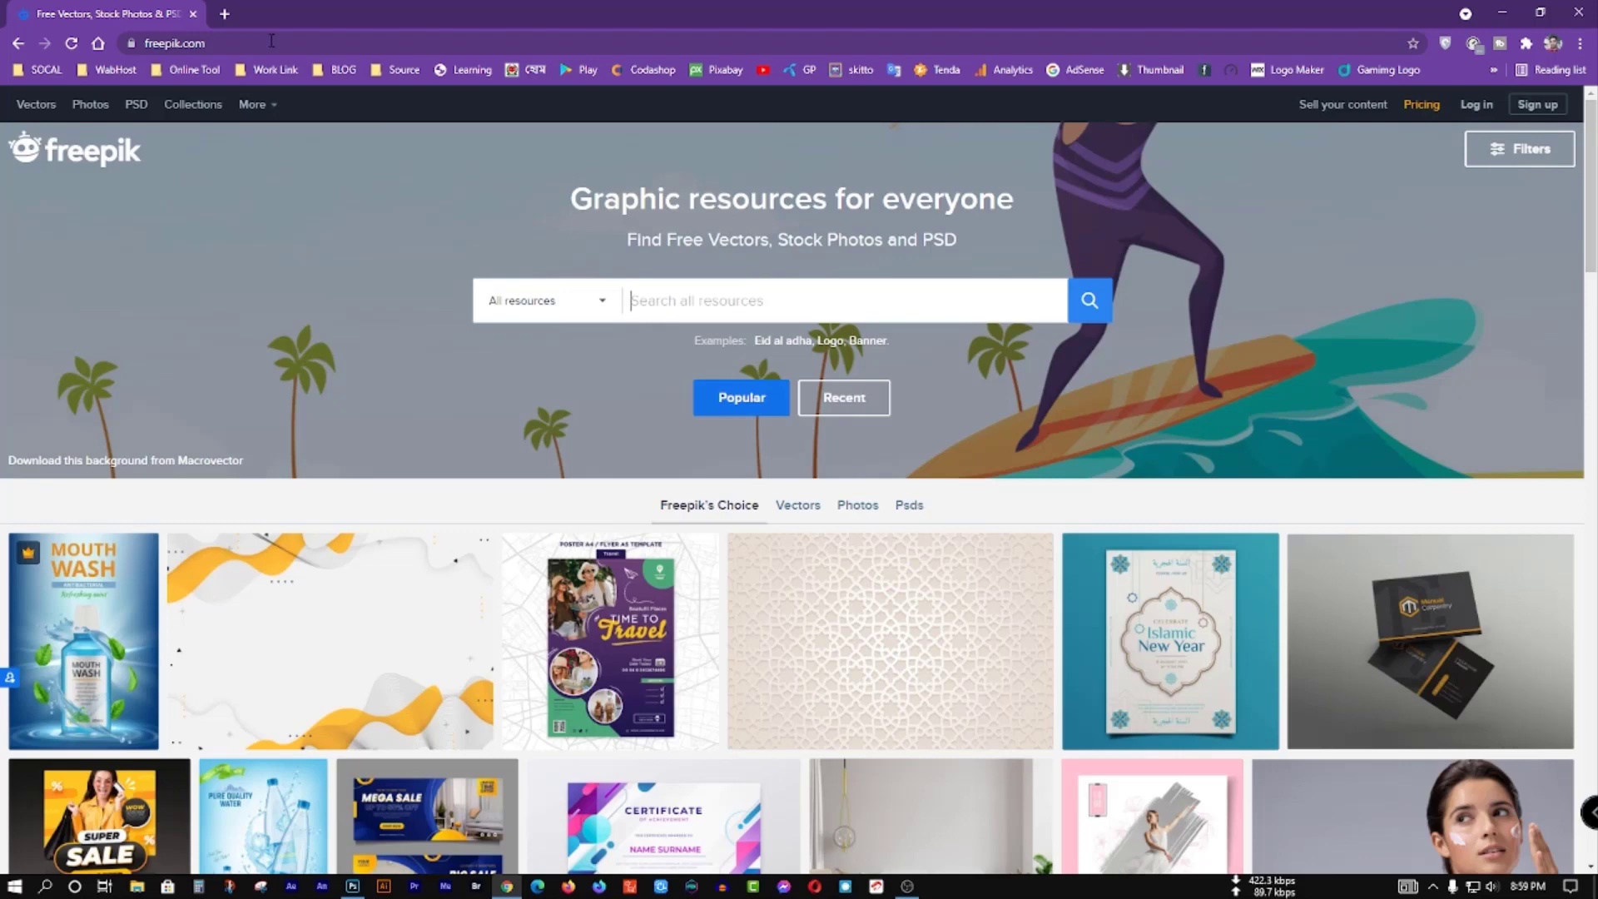
Search Google for flaticon and open the Flaticon website from the results.
left_click(234, 43)
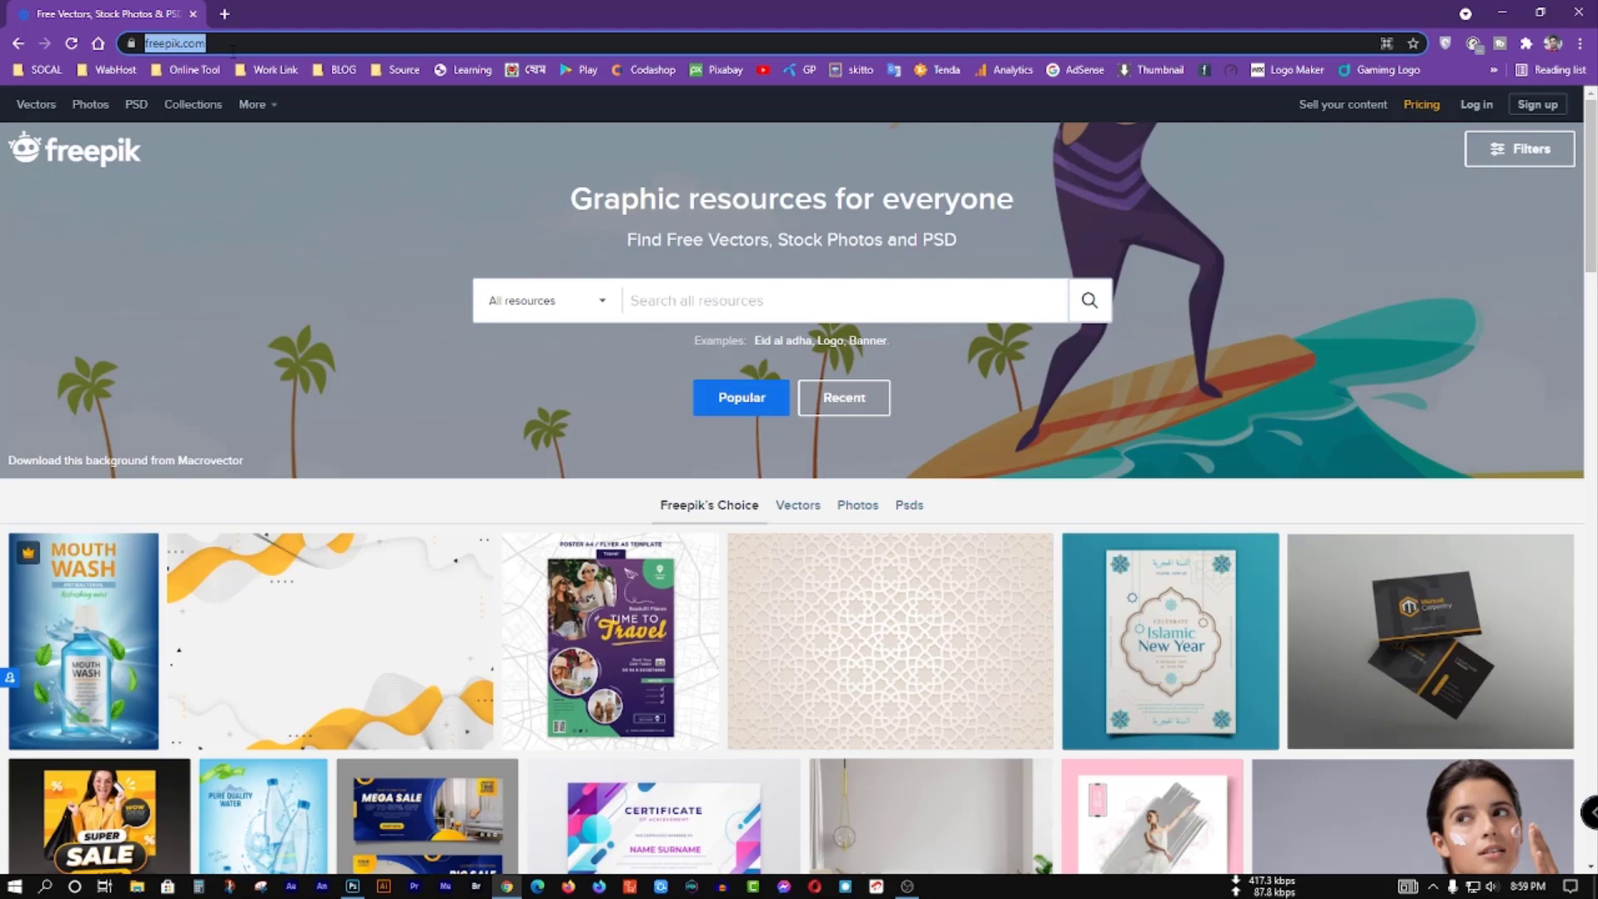
left_click(234, 42)
type("flaticon")
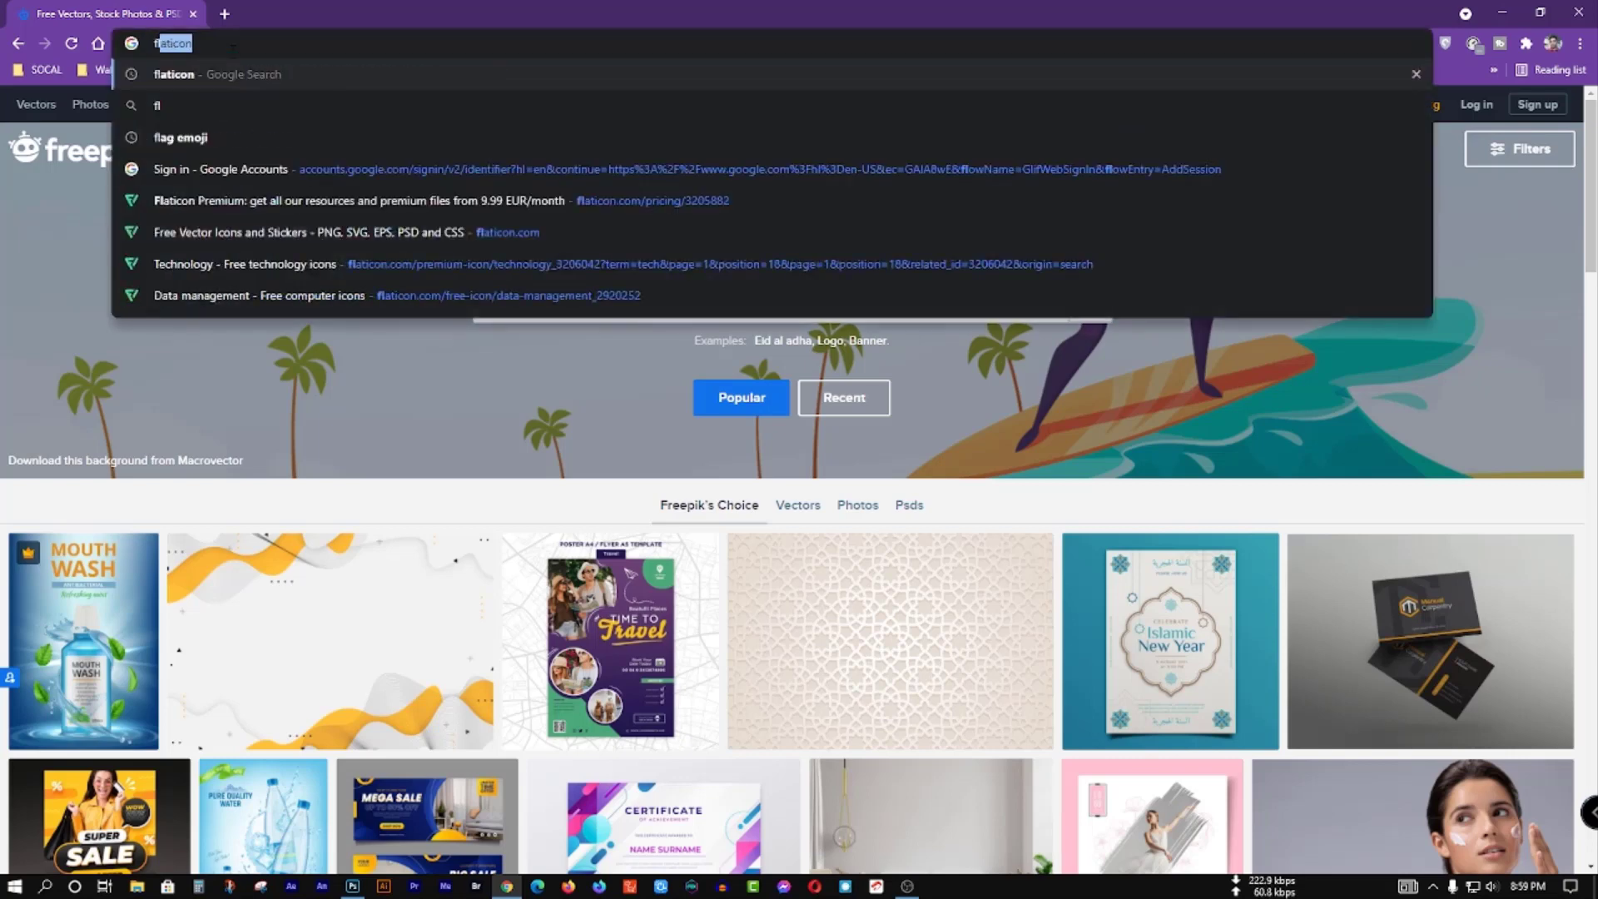
key("Return")
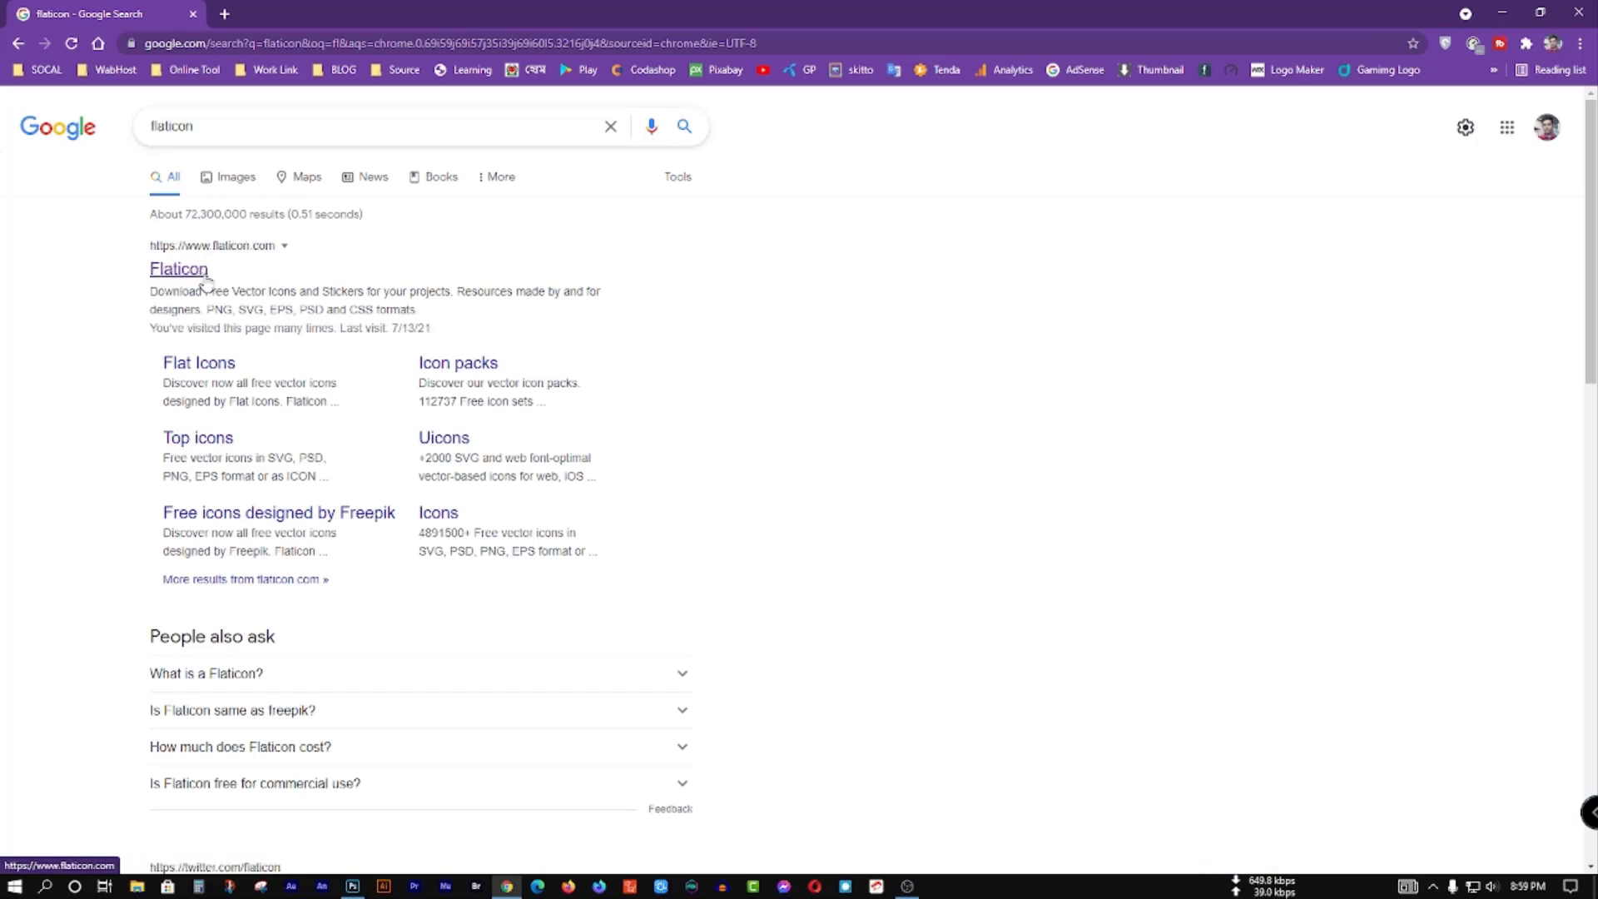
left_click(195, 275)
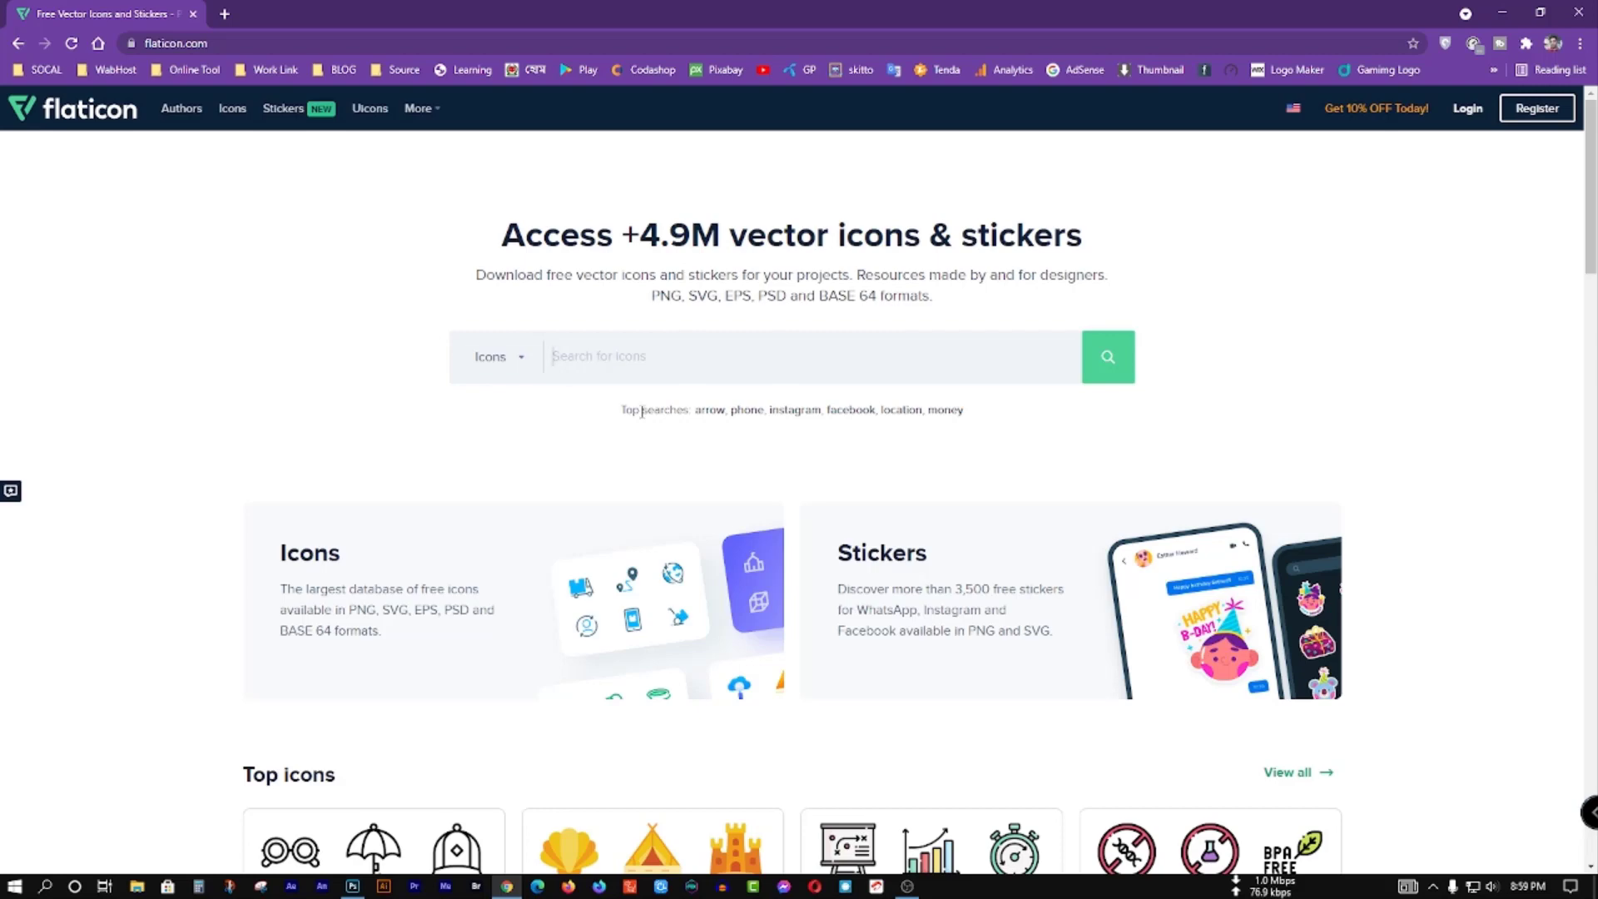
Browse the Flaticon home page's top icon and sticker packs and search the icons for "tech".
scroll(646, 450, "down", 5)
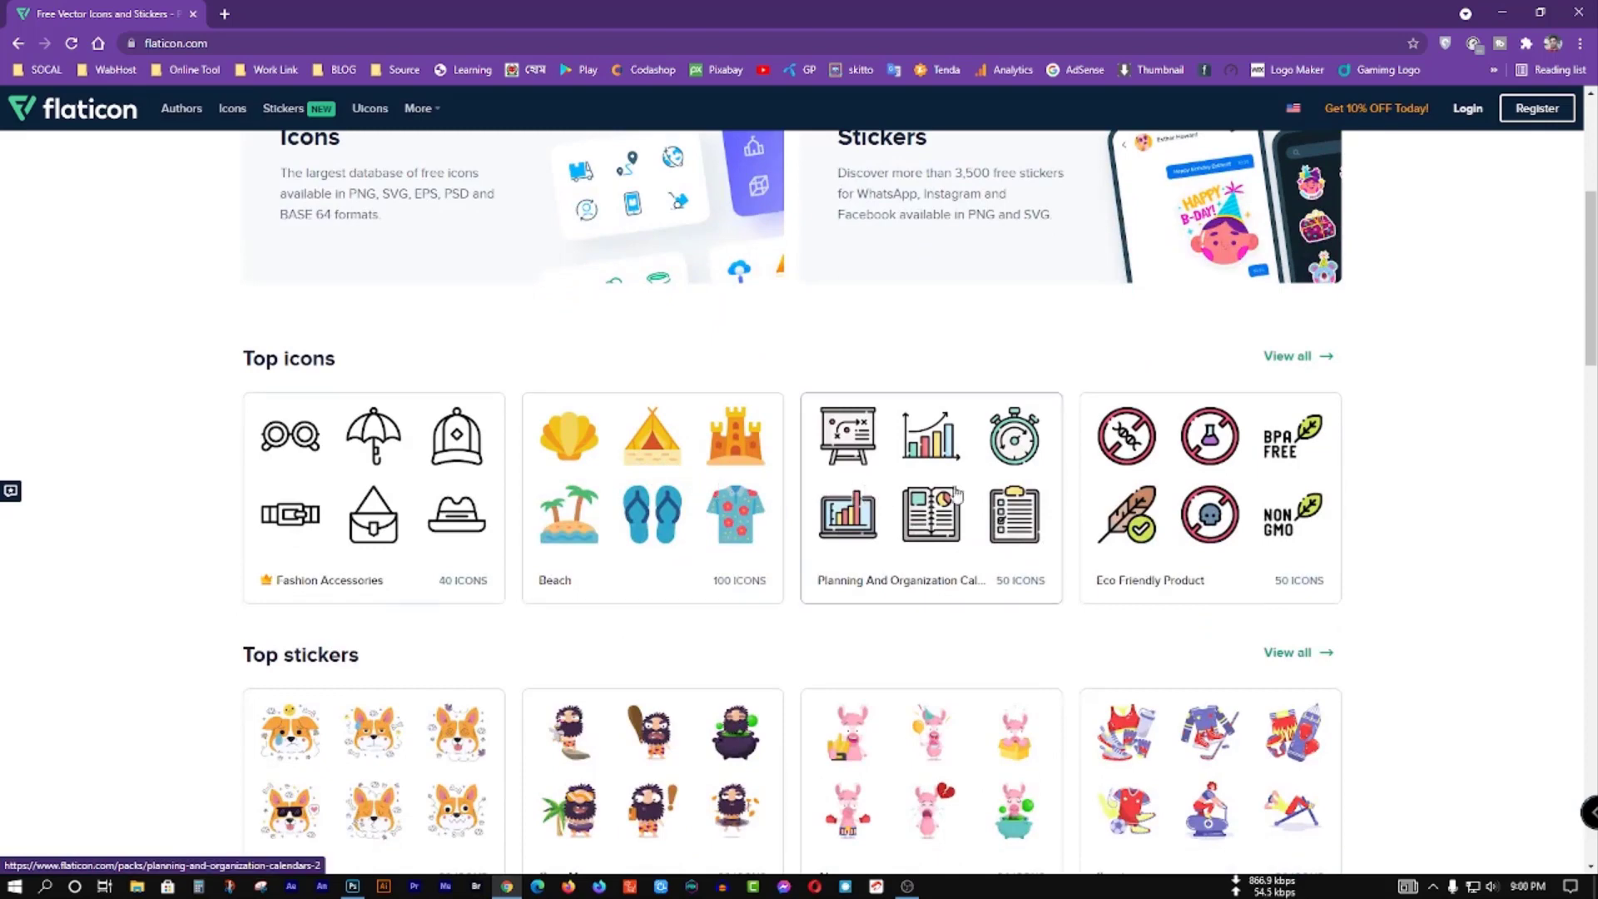
scroll(1140, 508, "down", 3)
scroll(1140, 506, "down", 1)
scroll(614, 653, "up", 9)
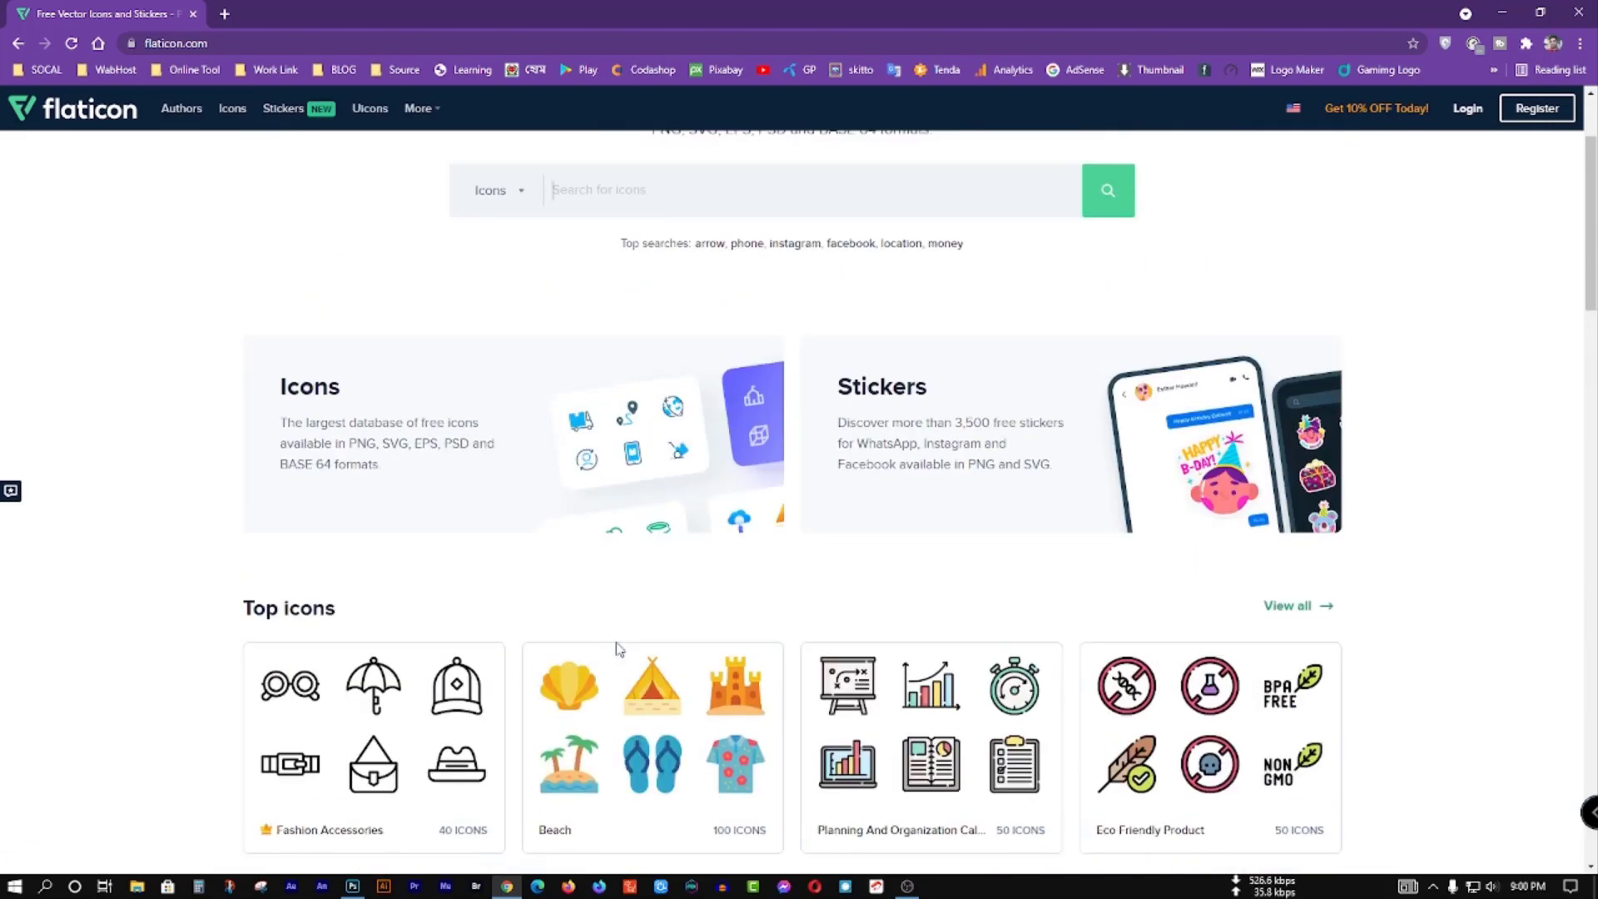
left_click(655, 374)
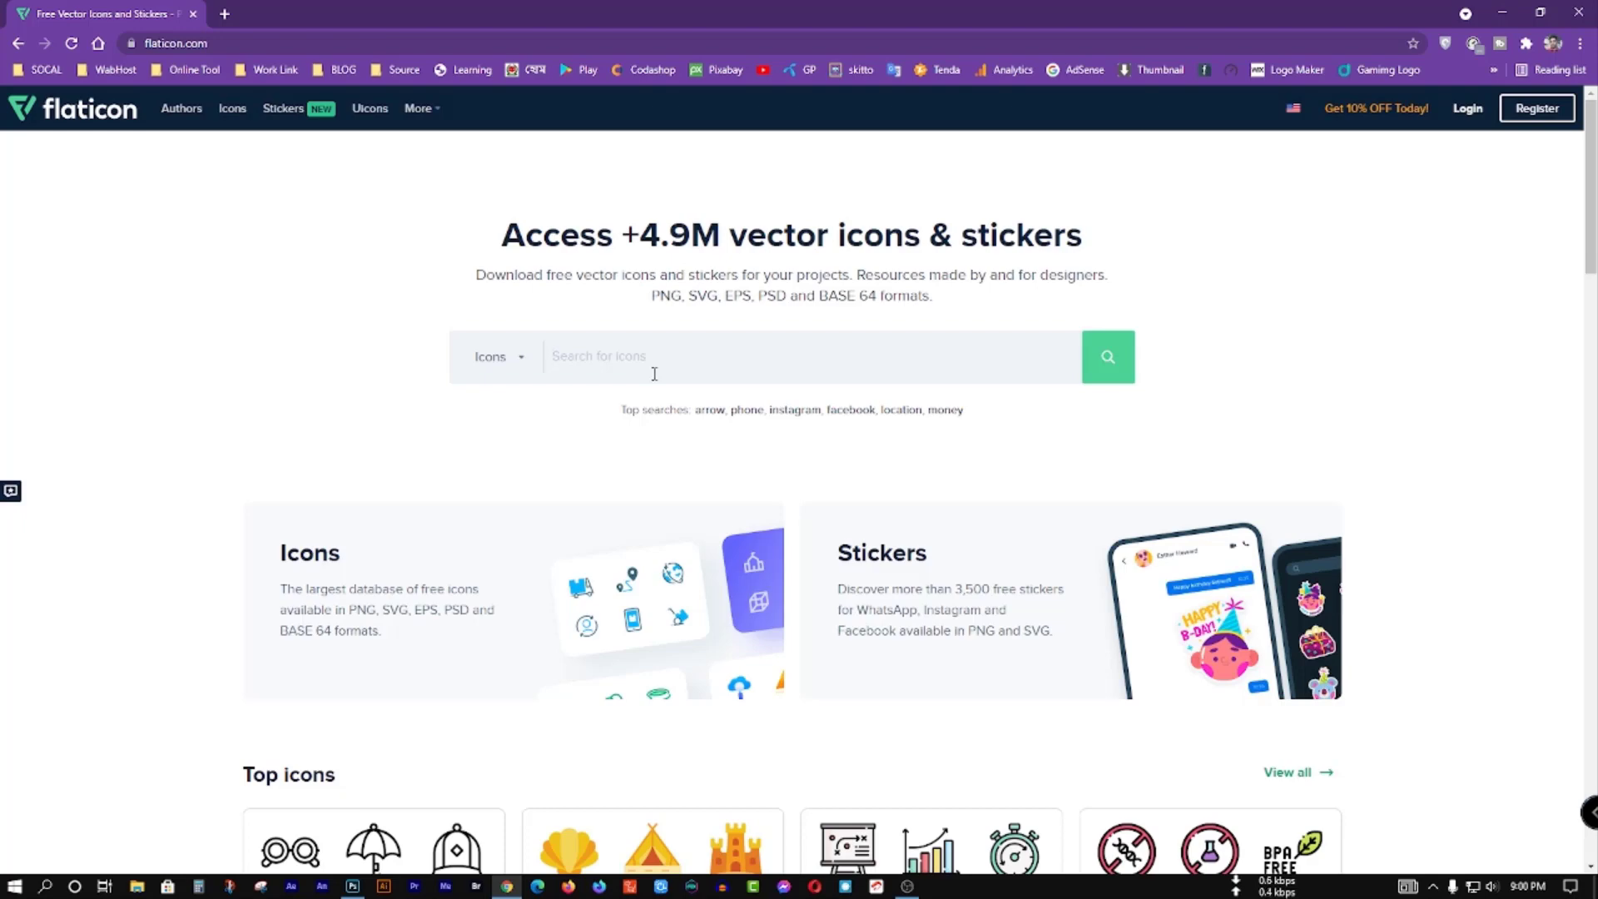
left_click(654, 374)
key("BackSpace")
type("tech")
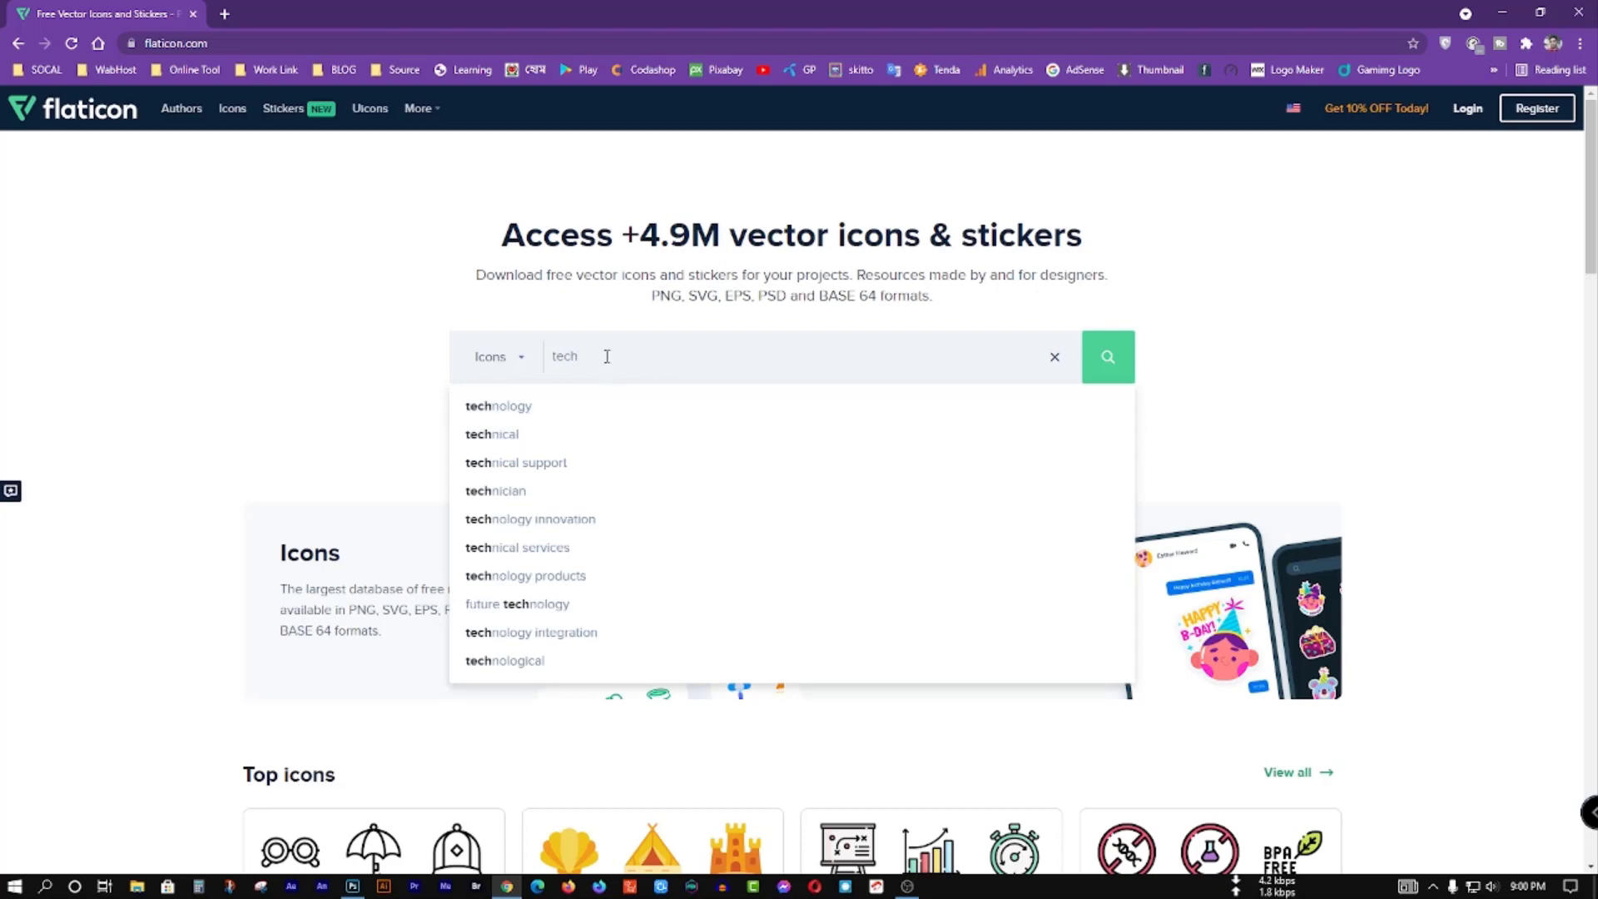
key("Return")
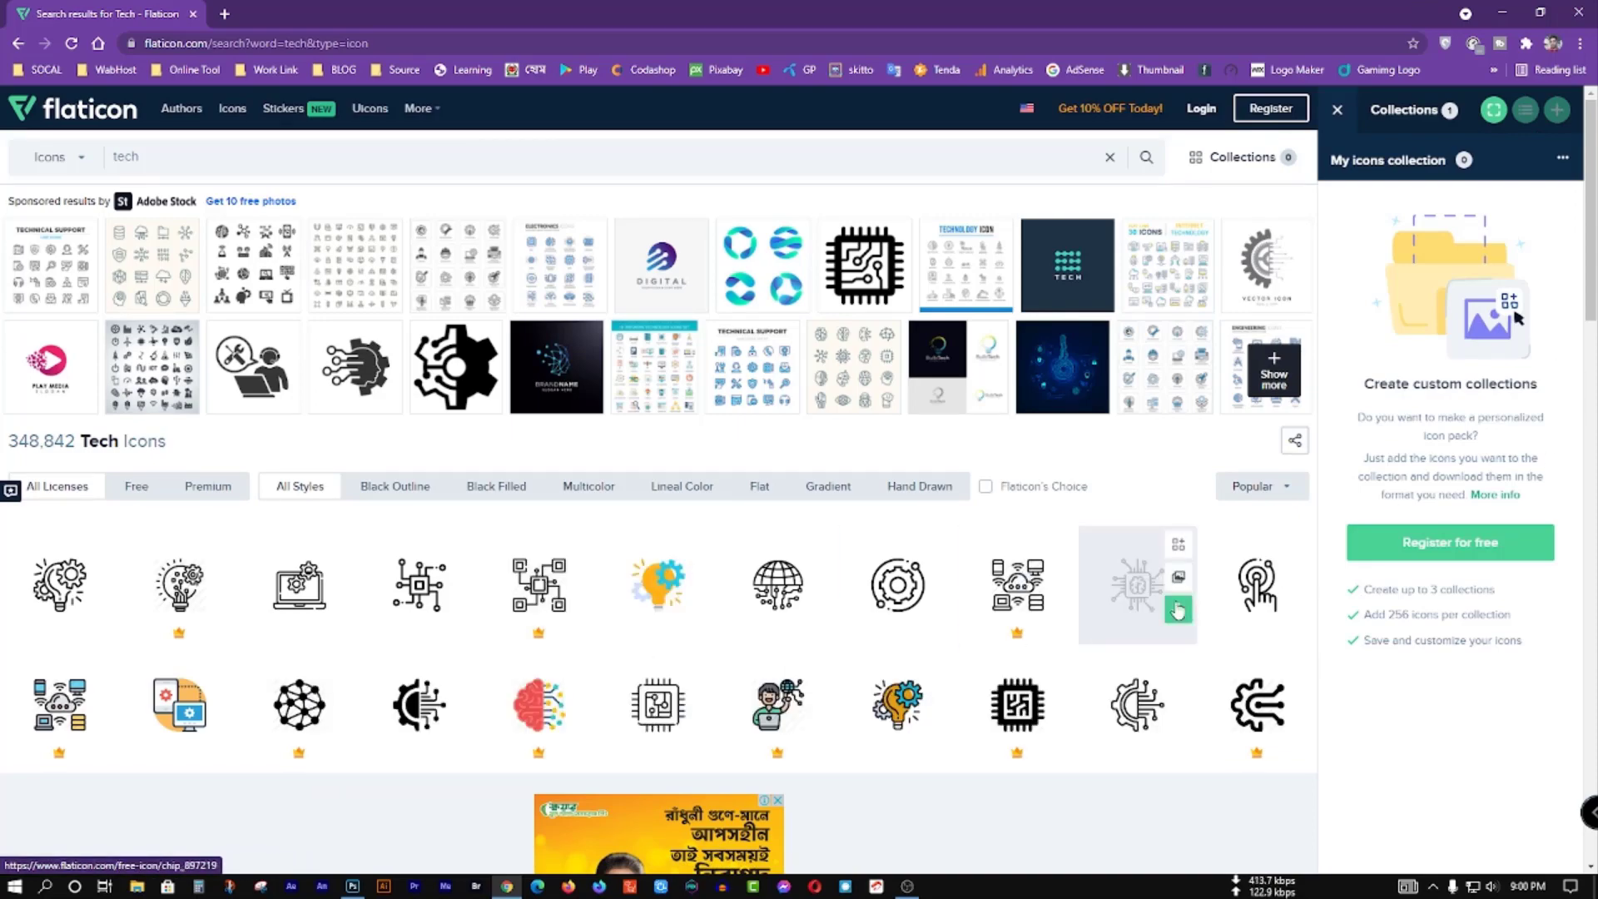
Look through the tech icon results and open the free Technology icon of an open hand under a bulb and three gears.
scroll(845, 576, "down", 2)
scroll(845, 575, "down", 5)
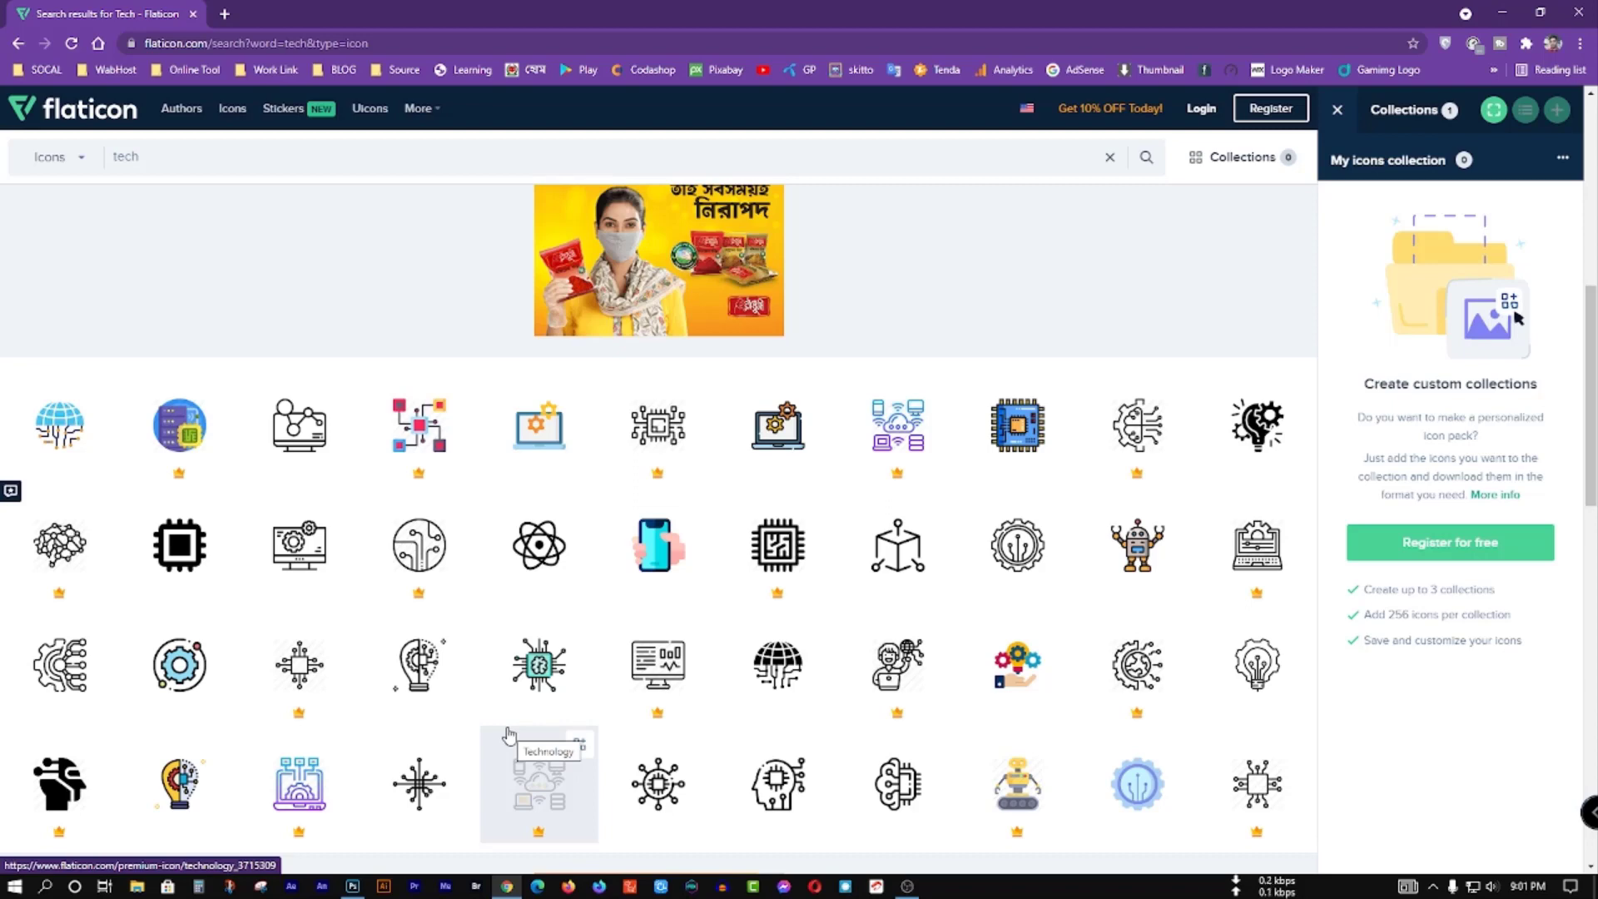
scroll(575, 704, "down", 1)
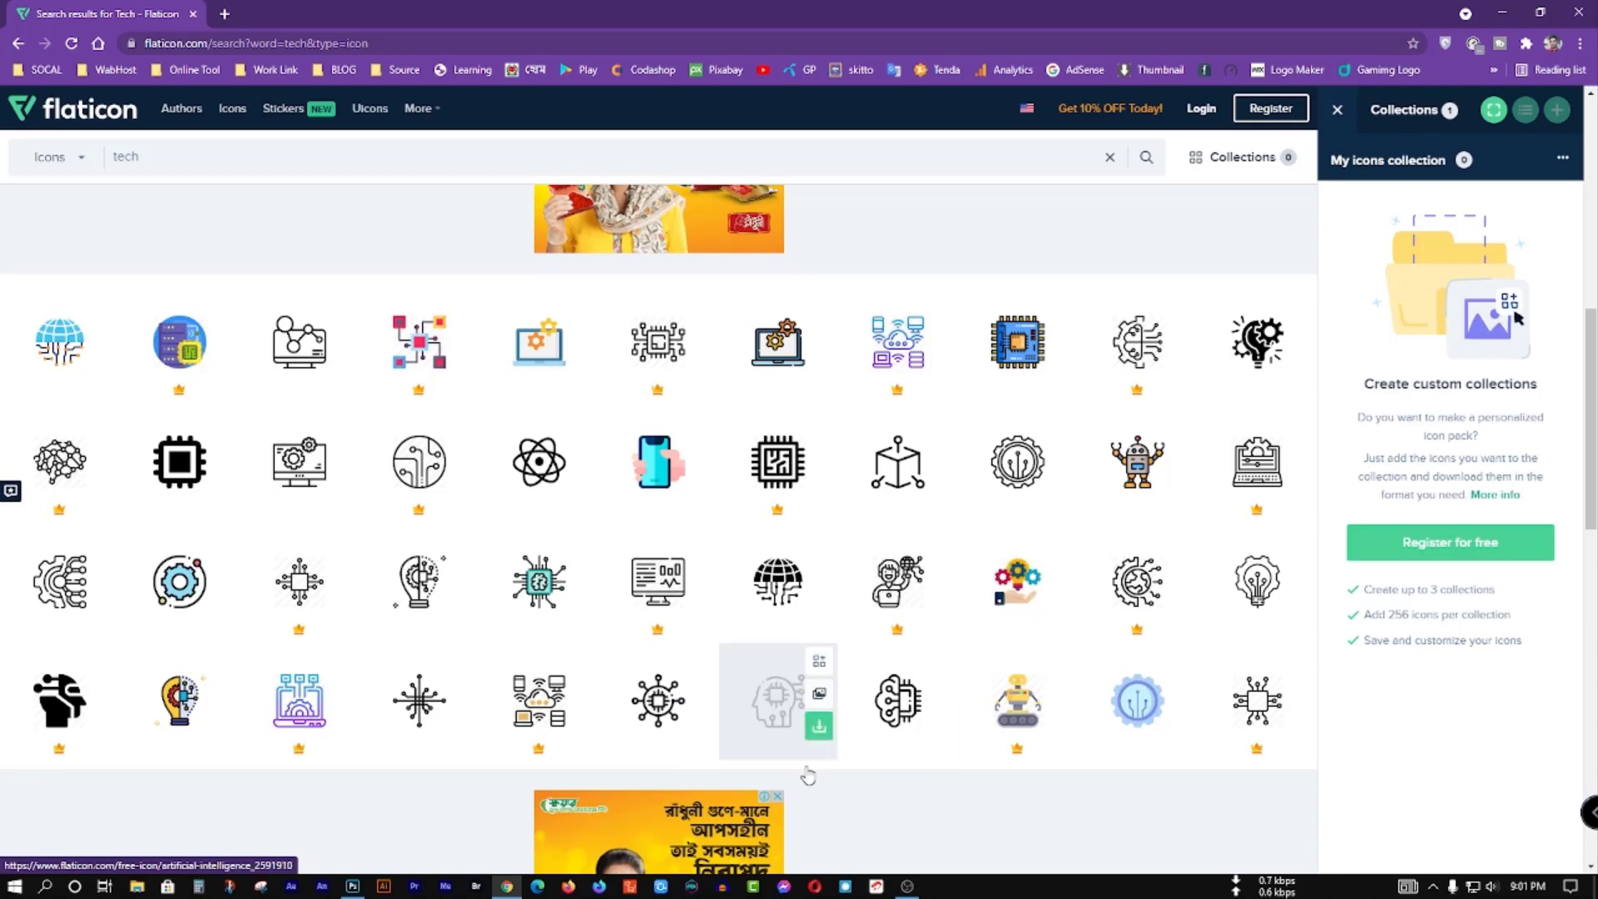
left_click(1017, 582)
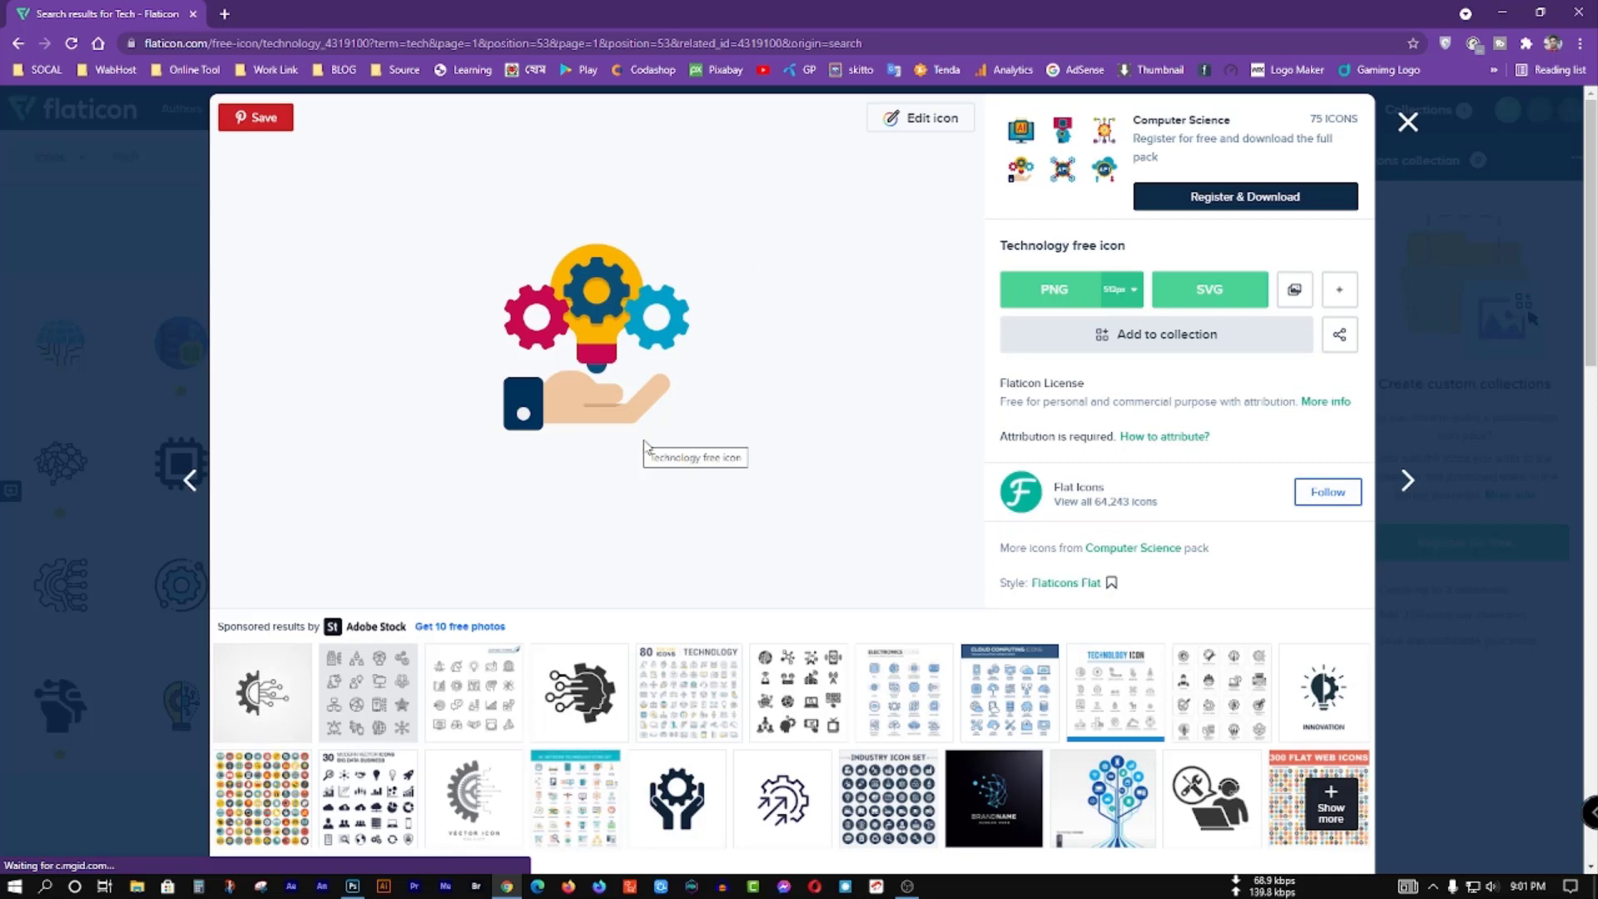
Register on Flaticon with a Google account and open the Technology icon in the icon editor.
left_click(930, 124)
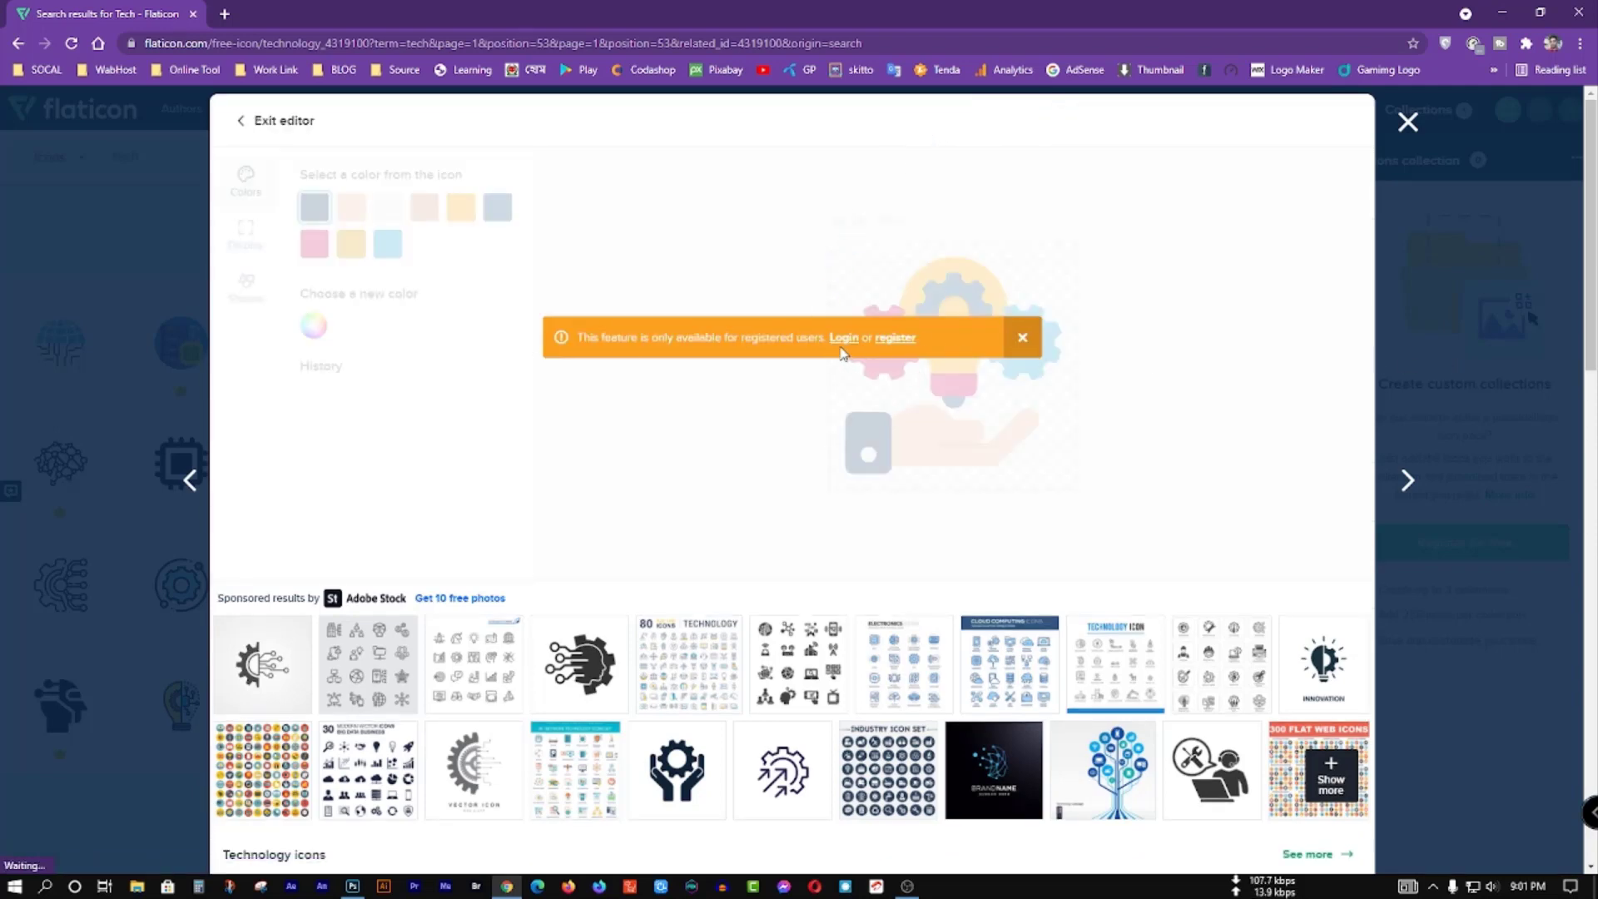
left_click(890, 341)
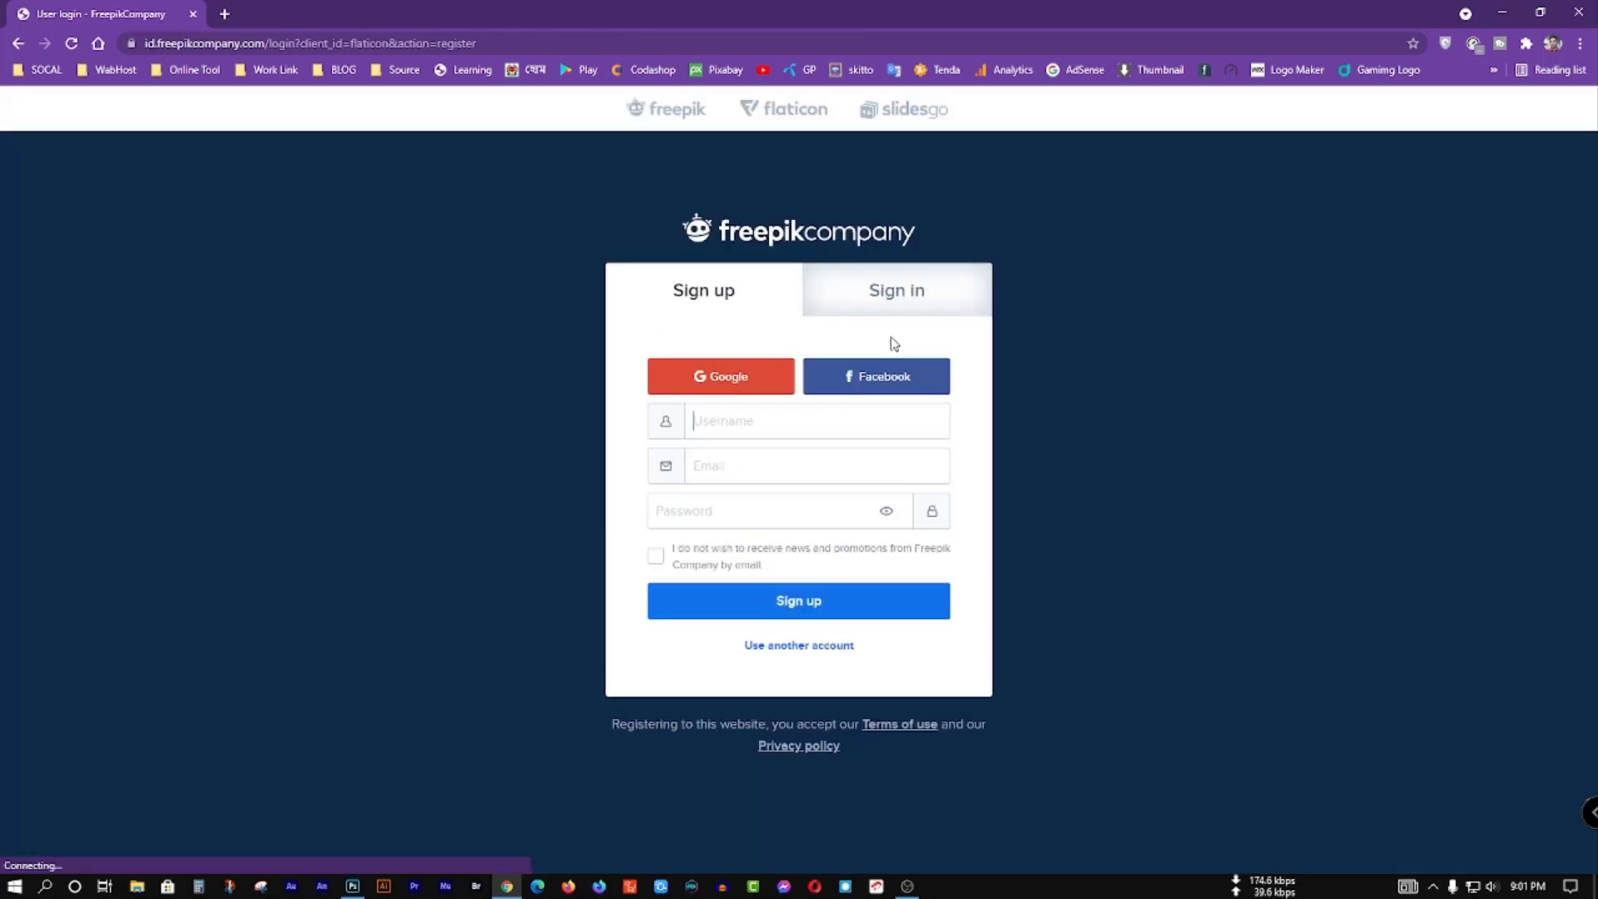
left_click(745, 375)
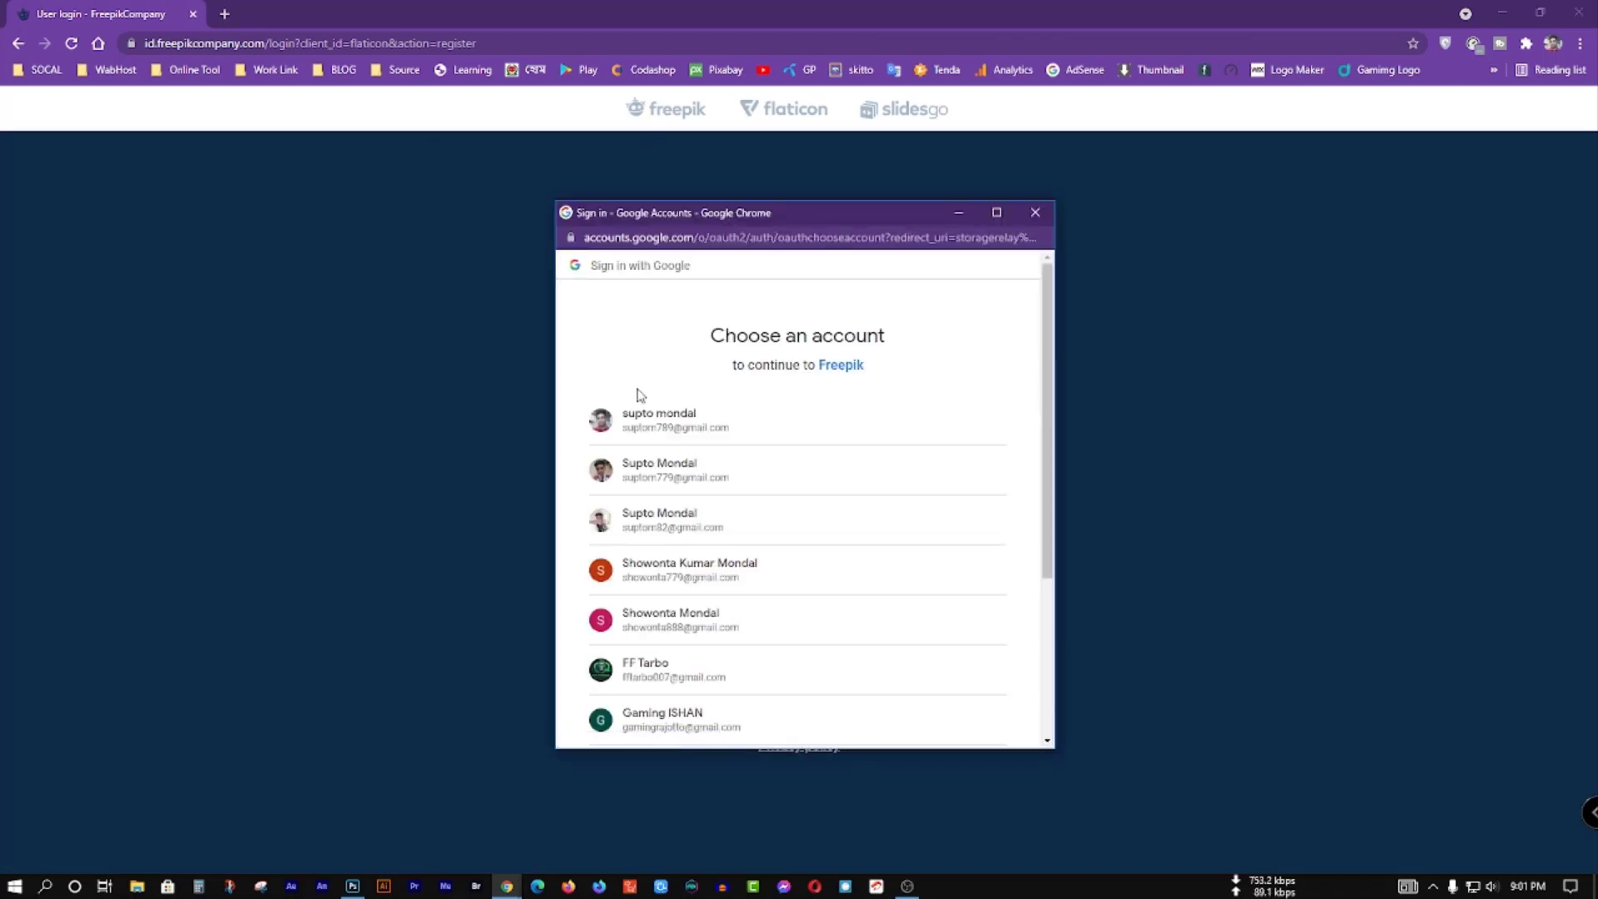
left_click(682, 427)
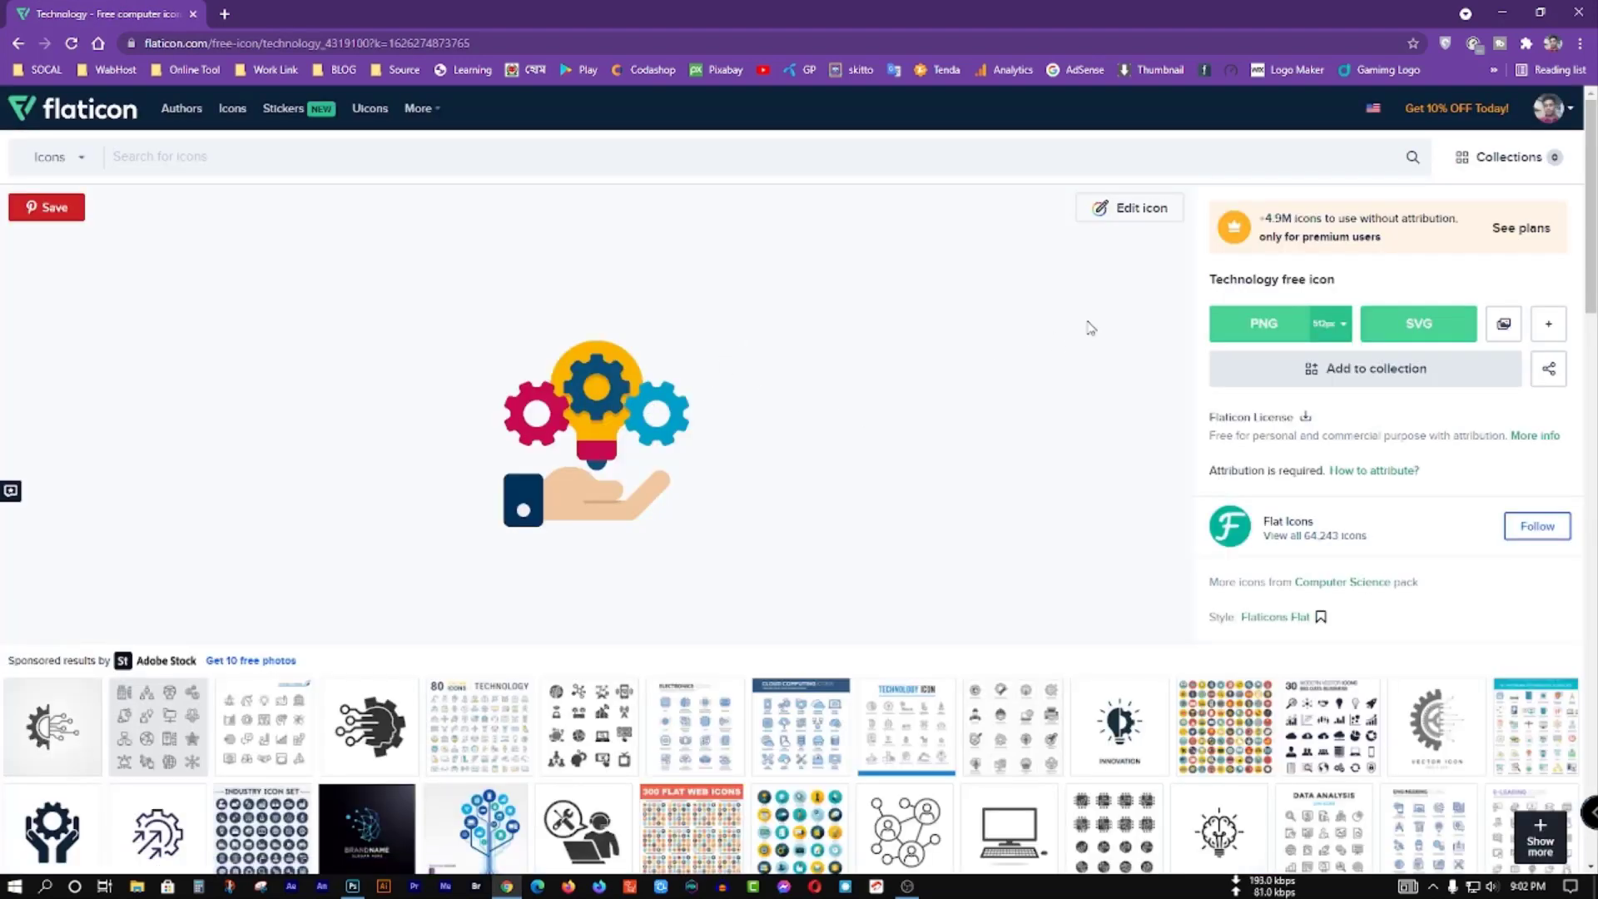
left_click(1153, 219)
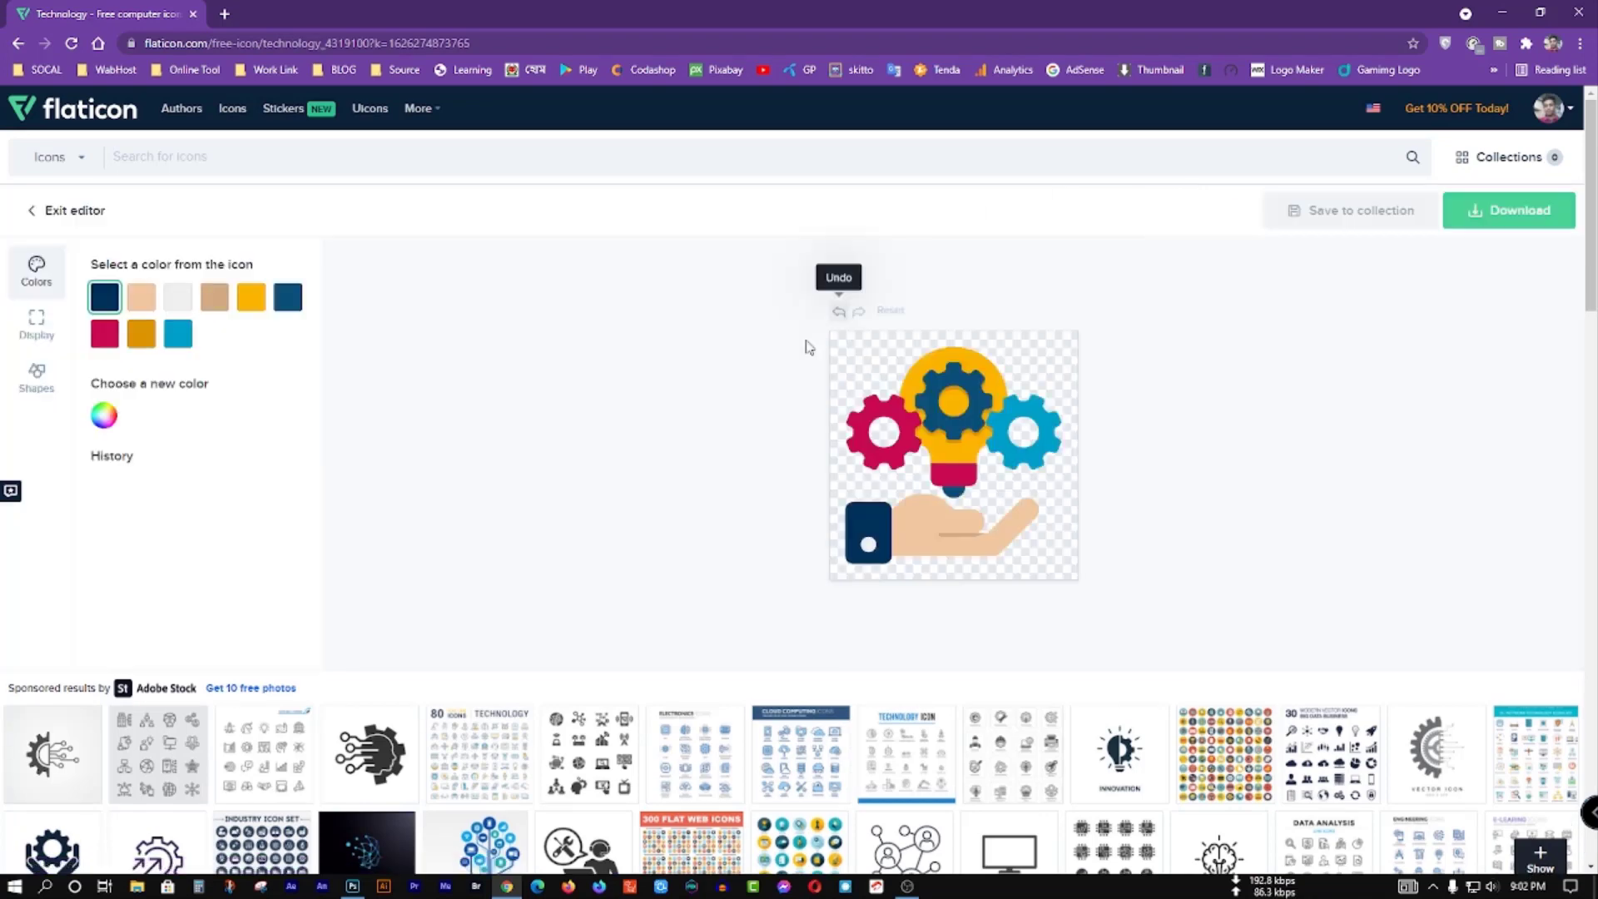
Recolor the icon's light blue right gear to bright green #07DF47 with a new custom color.
left_click(974, 428)
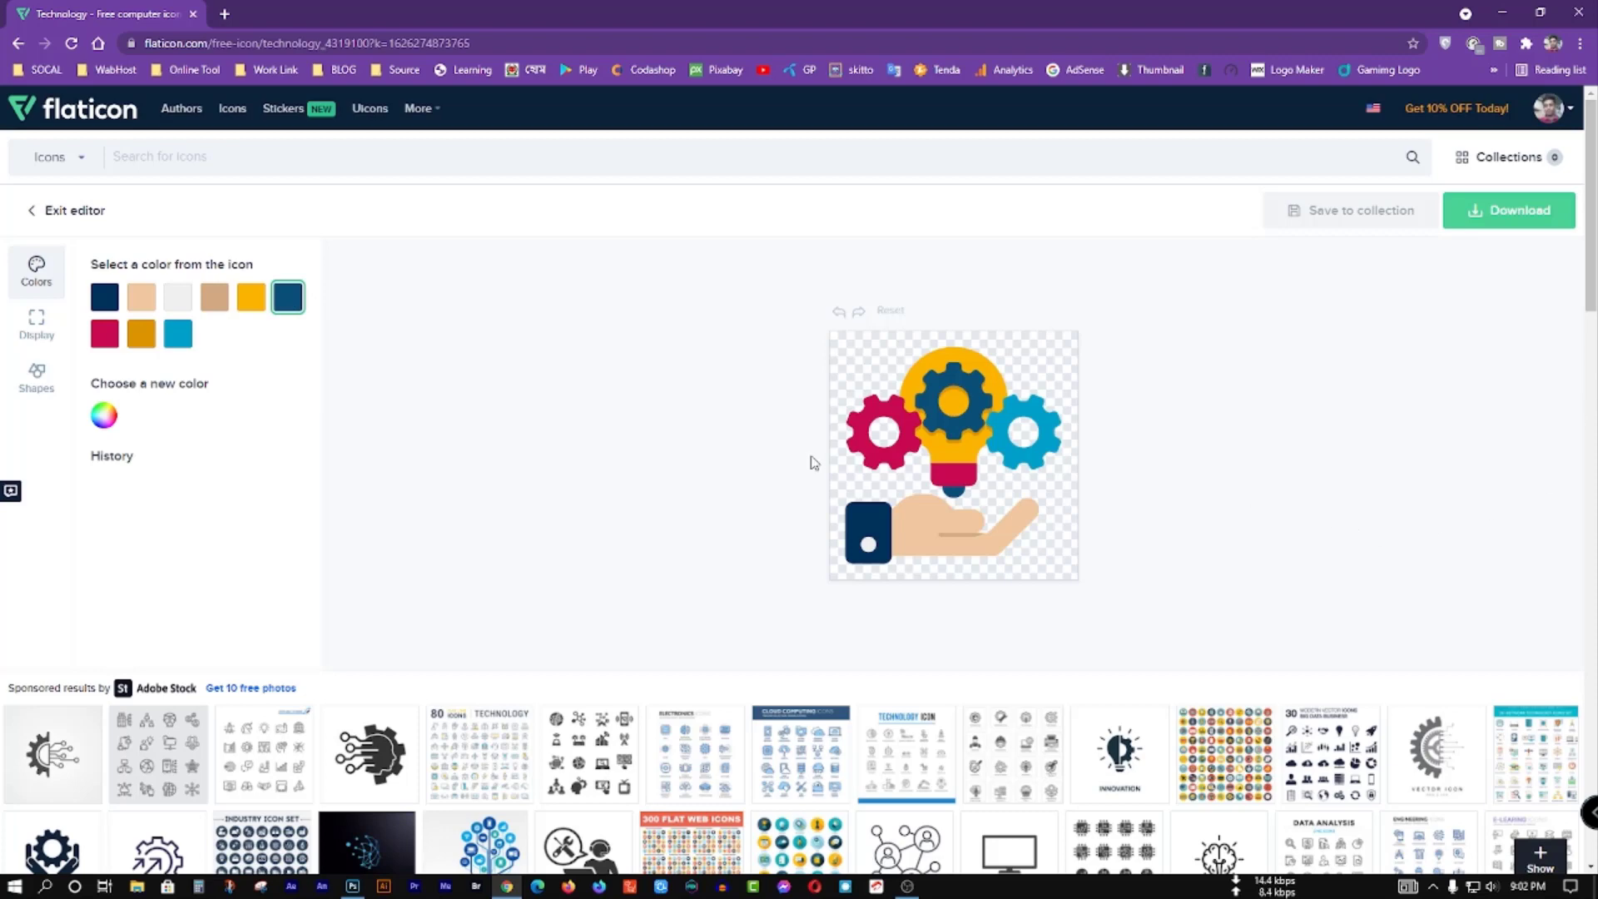
left_click(862, 440)
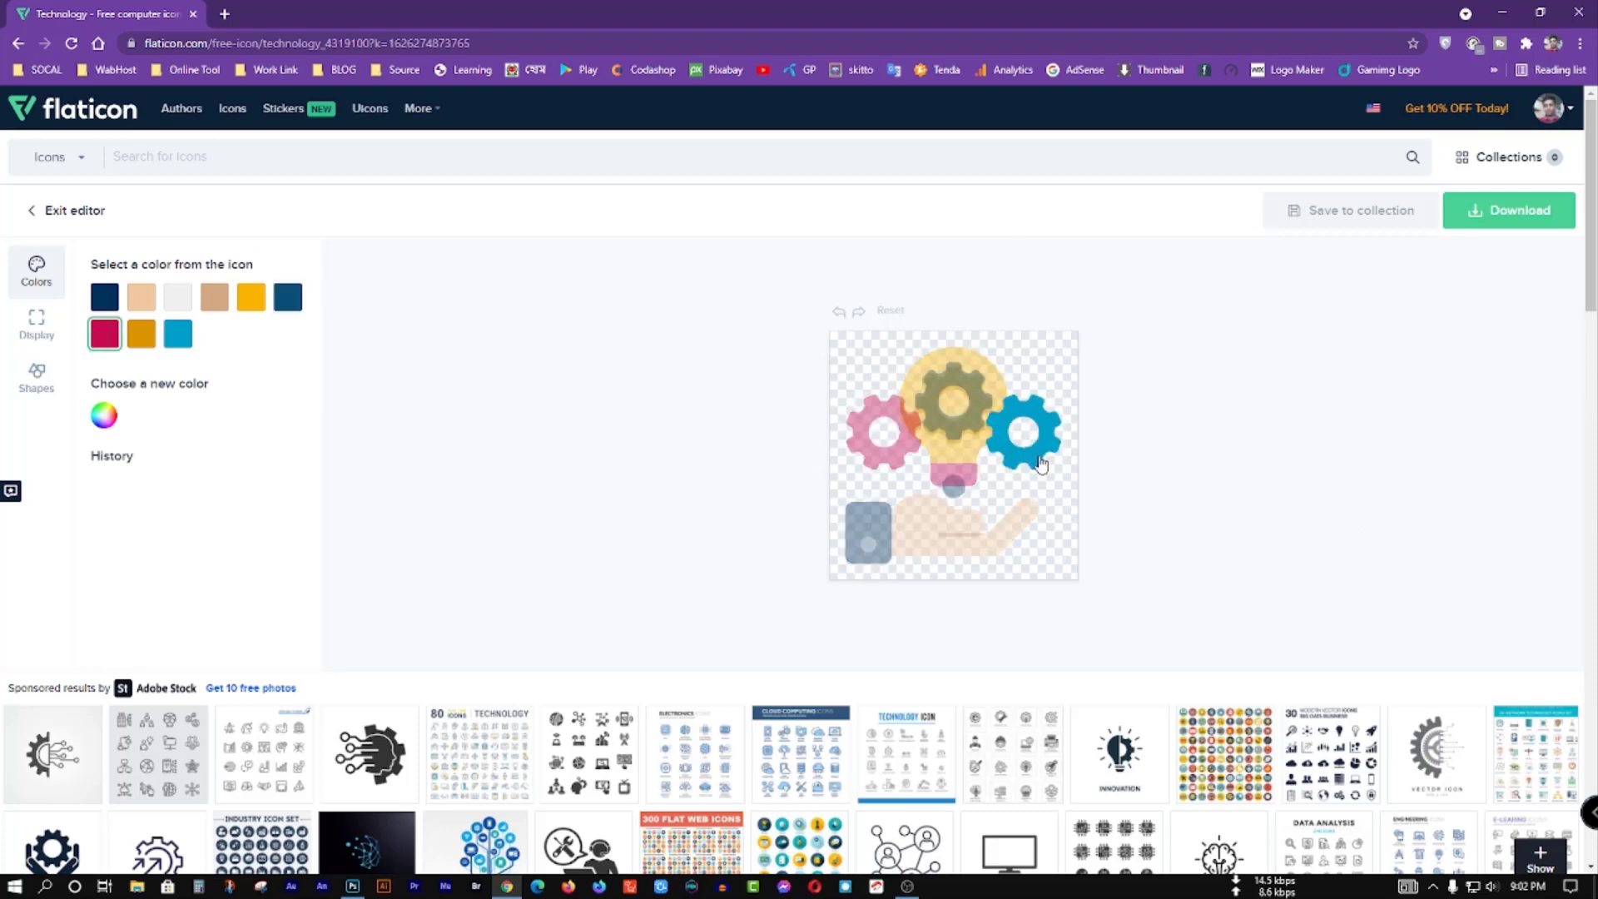
left_click(178, 334)
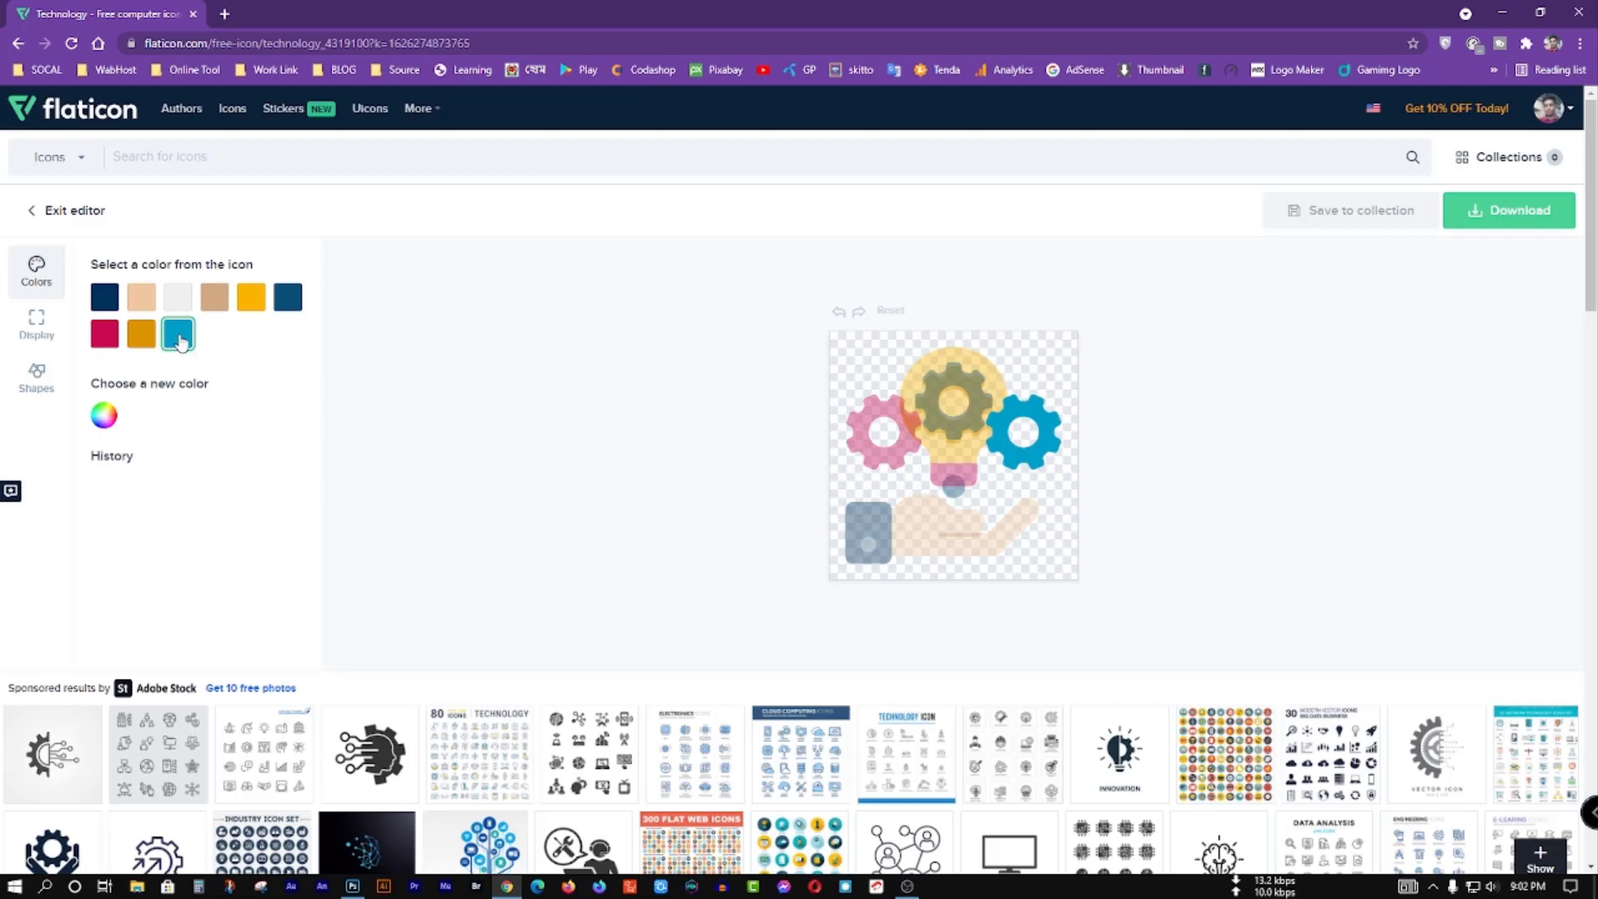
left_click(104, 423)
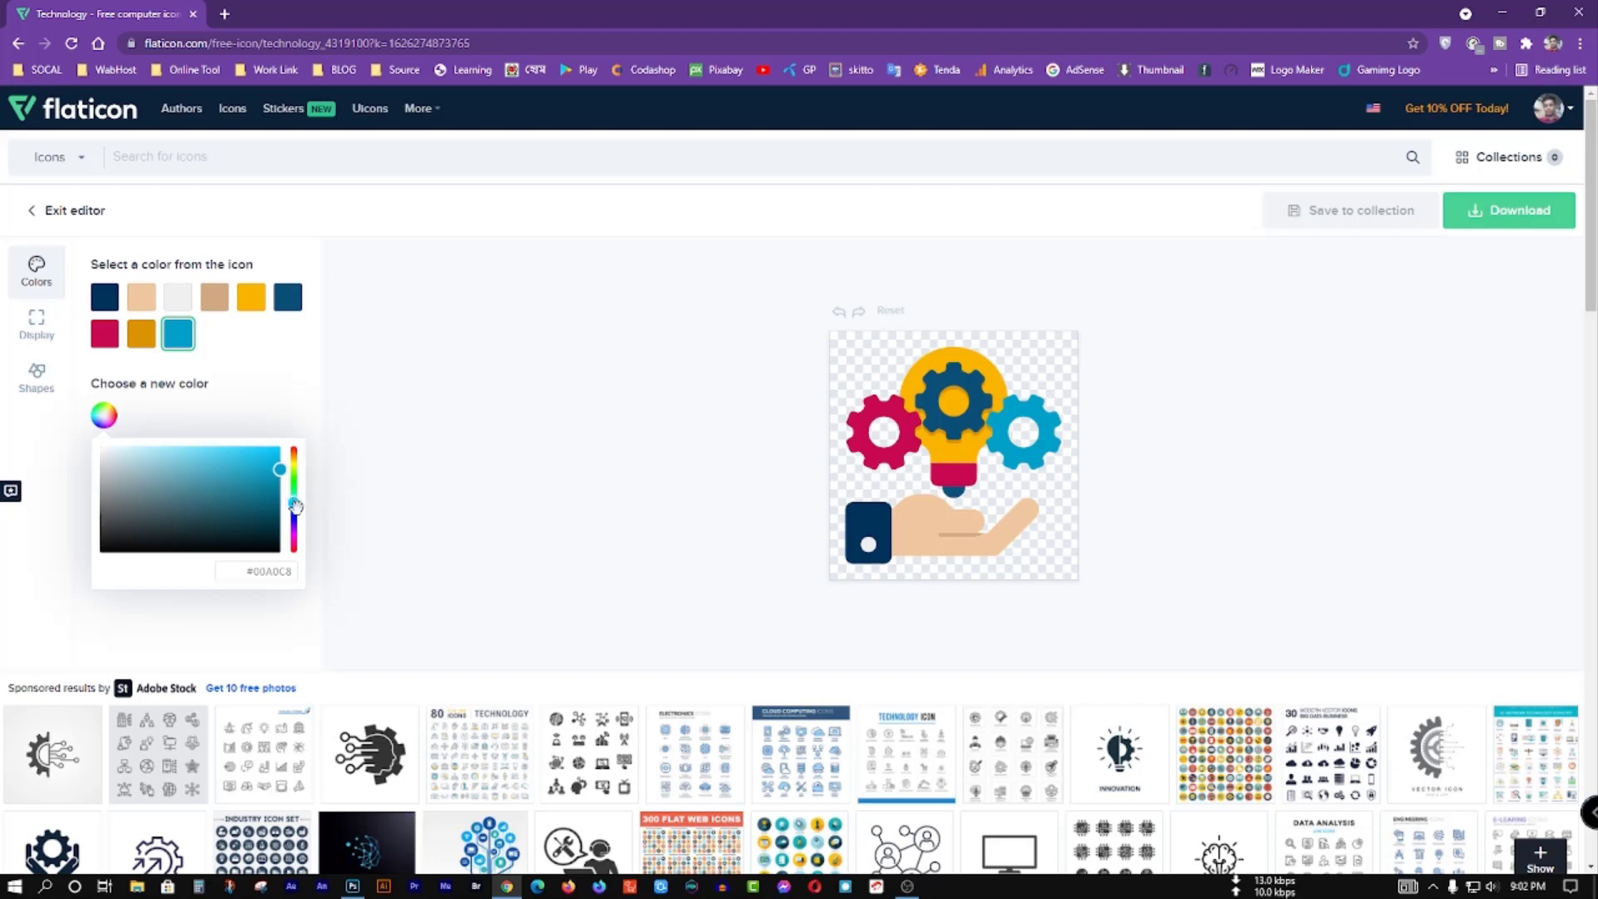
mouse_move(295, 505)
left_mouse_down()
mouse_move(296, 518)
mouse_move(307, 469)
mouse_move(311, 494)
left_mouse_up()
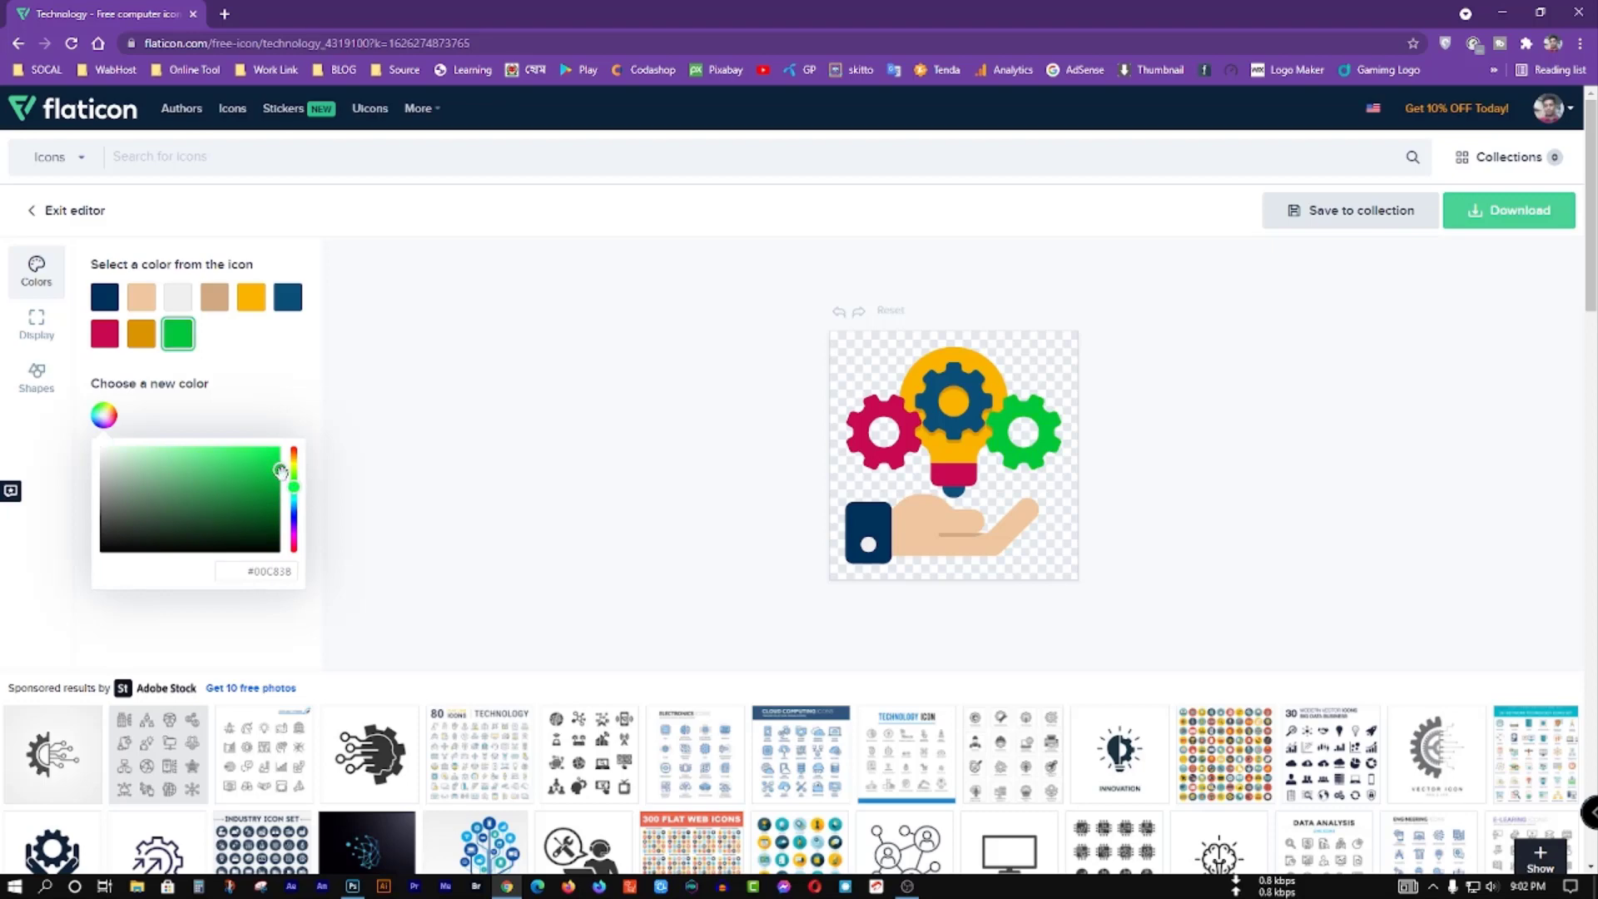
left_click_drag(280, 471, 274, 459)
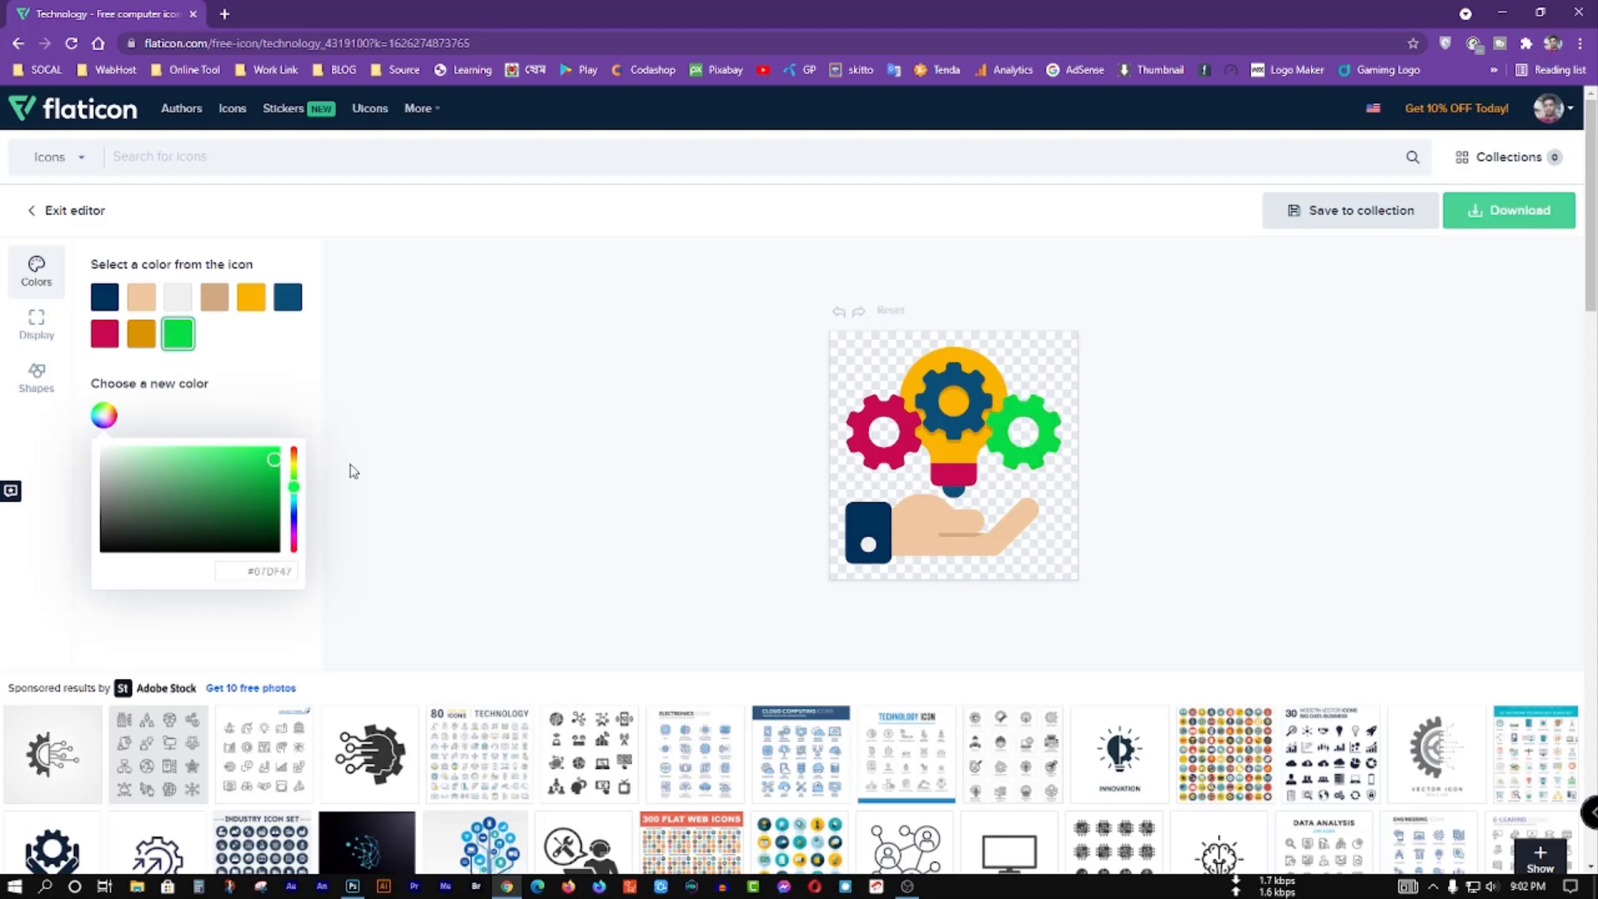
Recolor the crimson left gear and bulb base to a bright pink-violet with a new custom color.
left_click(867, 409)
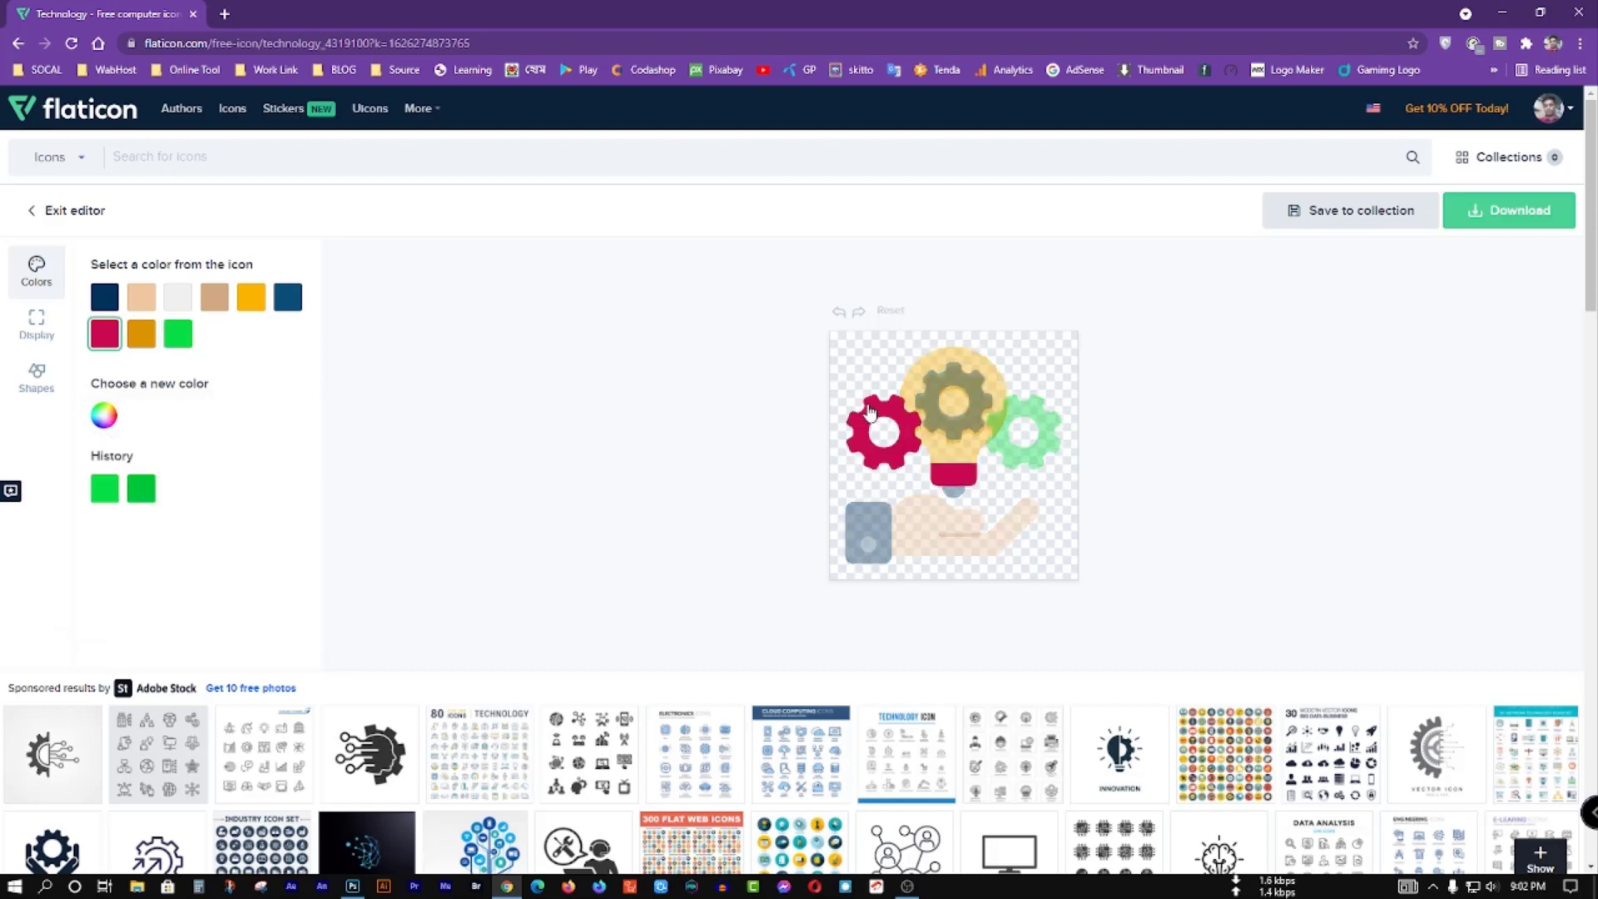
left_click(104, 415)
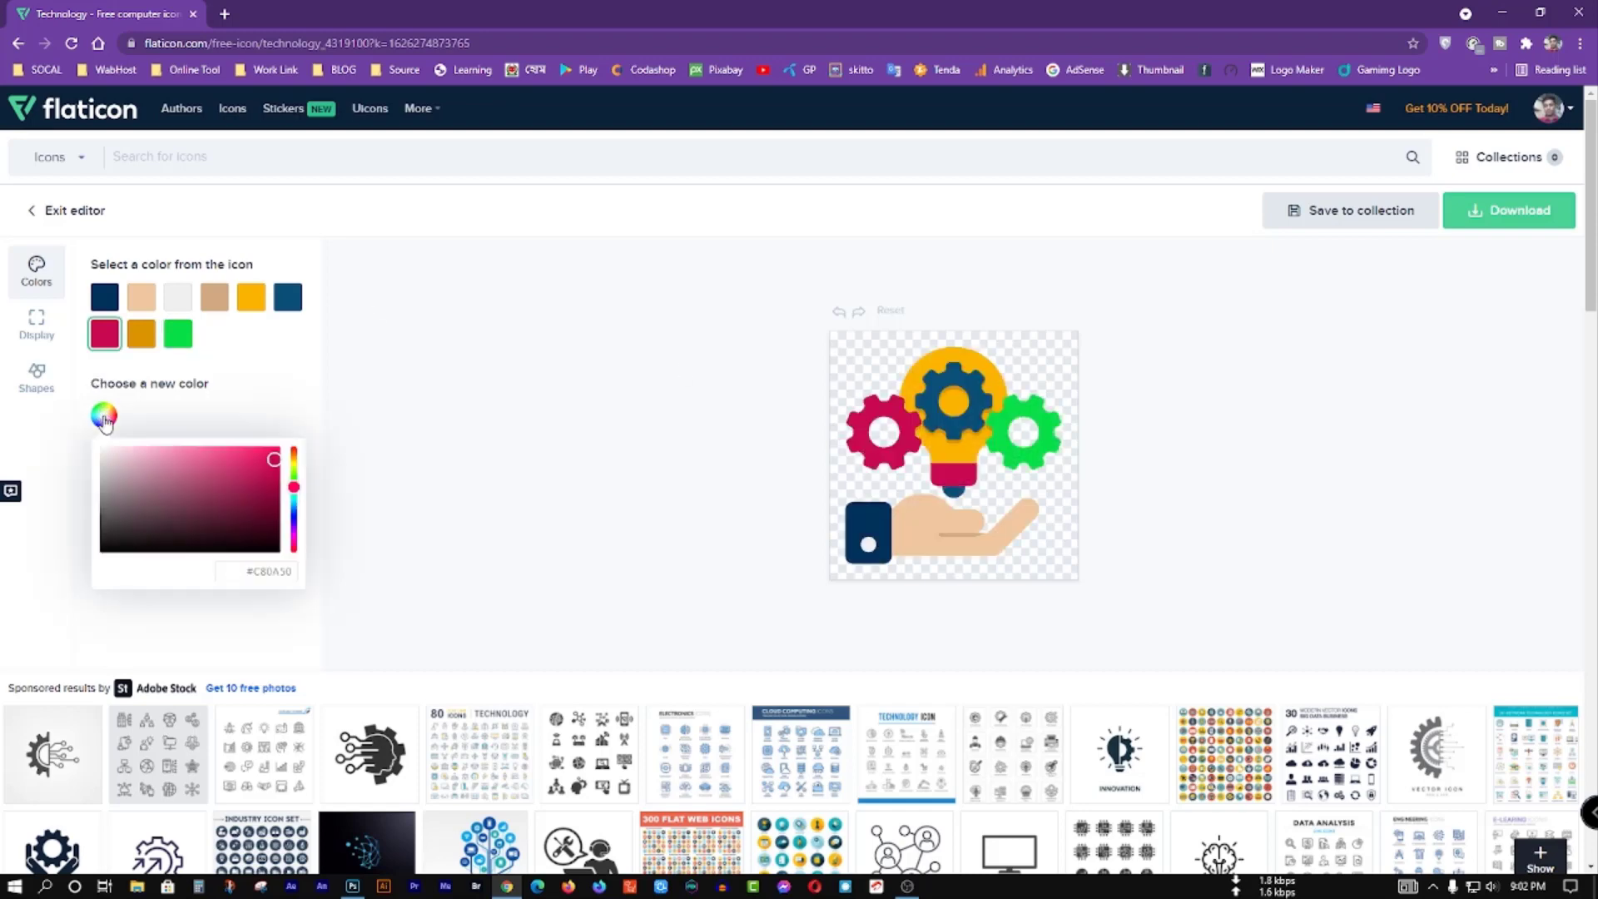
left_click_drag(294, 484, 295, 535)
left_click_drag(270, 462, 216, 449)
left_click(251, 366)
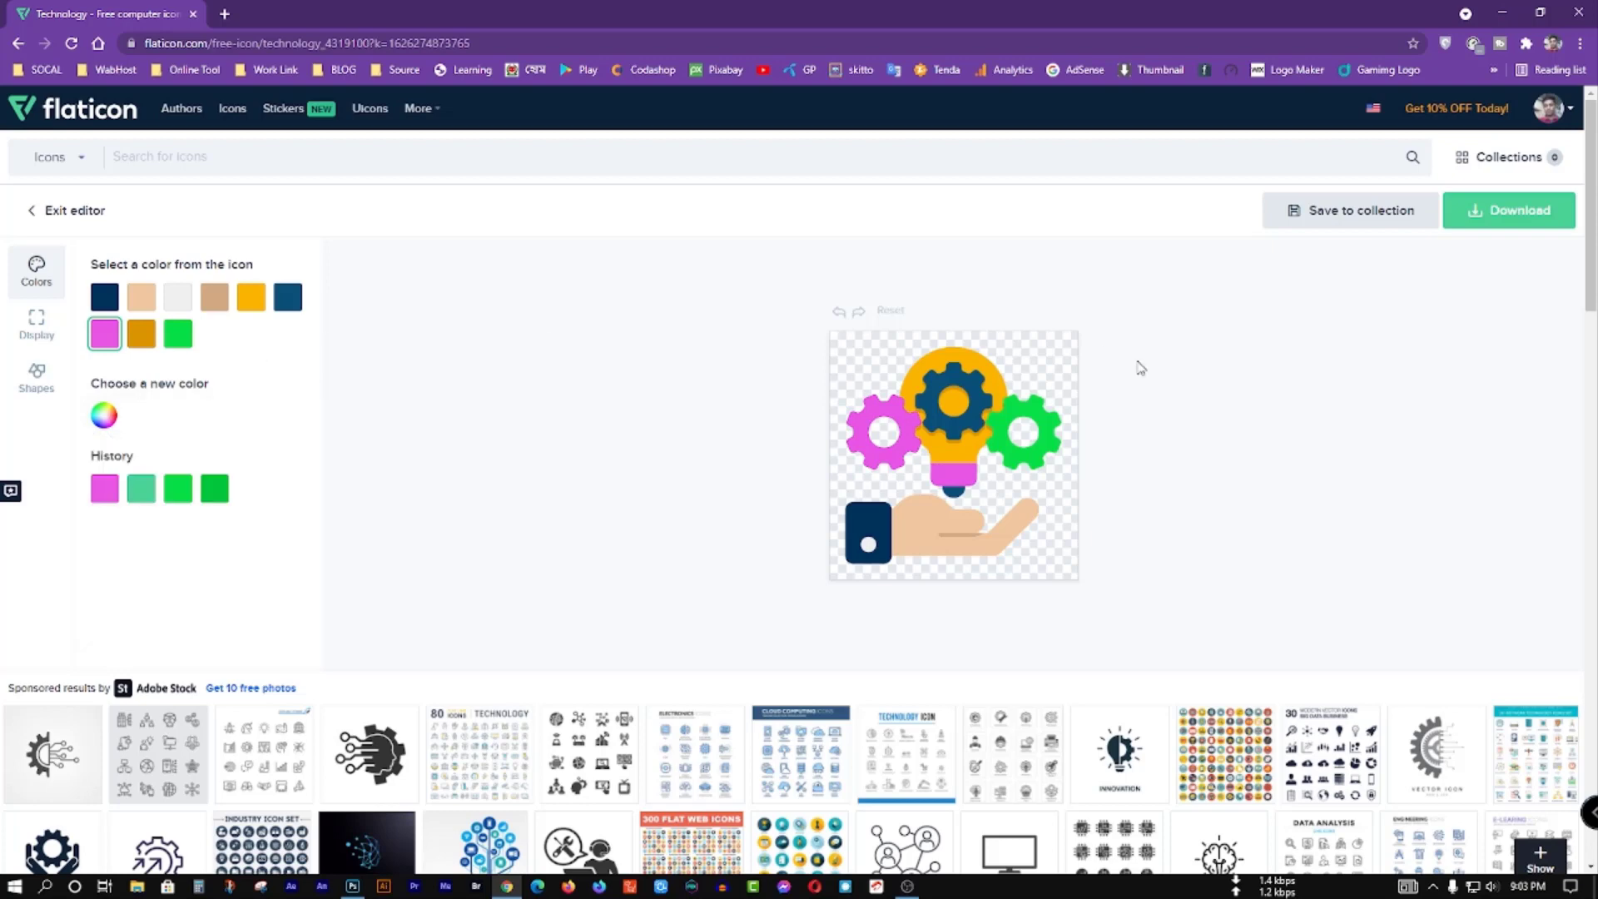
Recolor the dark blue middle gear and bulb tip to cyan #16B3D7 with a new custom color.
left_click(974, 383)
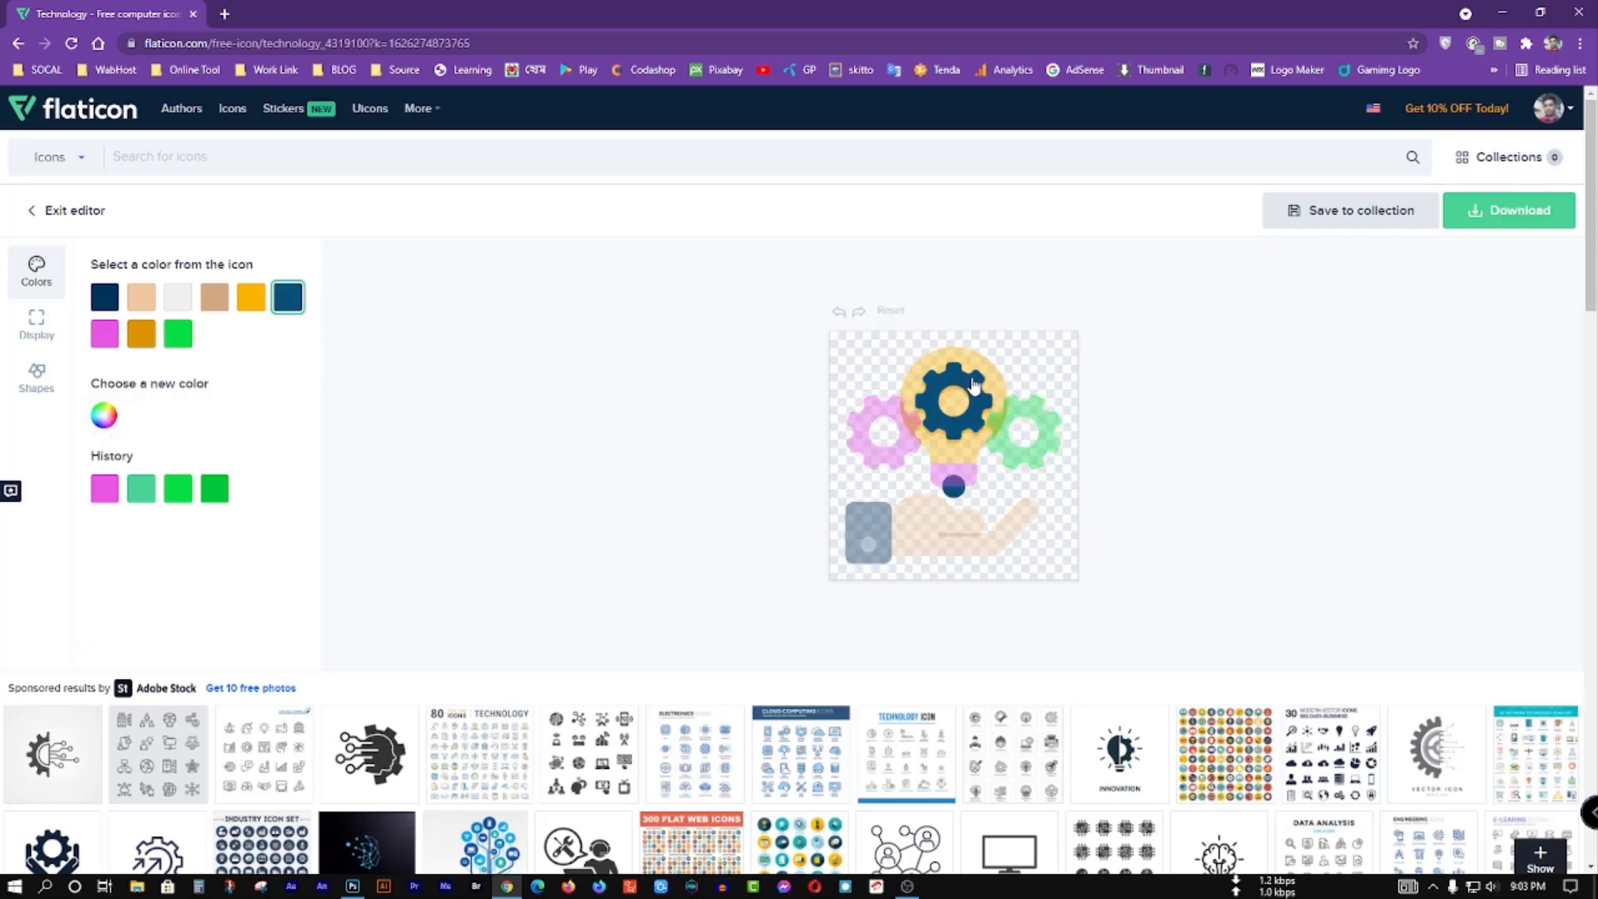
left_click(104, 415)
mouse_move(293, 484)
left_mouse_down()
mouse_move(296, 465)
mouse_move(295, 529)
mouse_move(293, 503)
left_mouse_up()
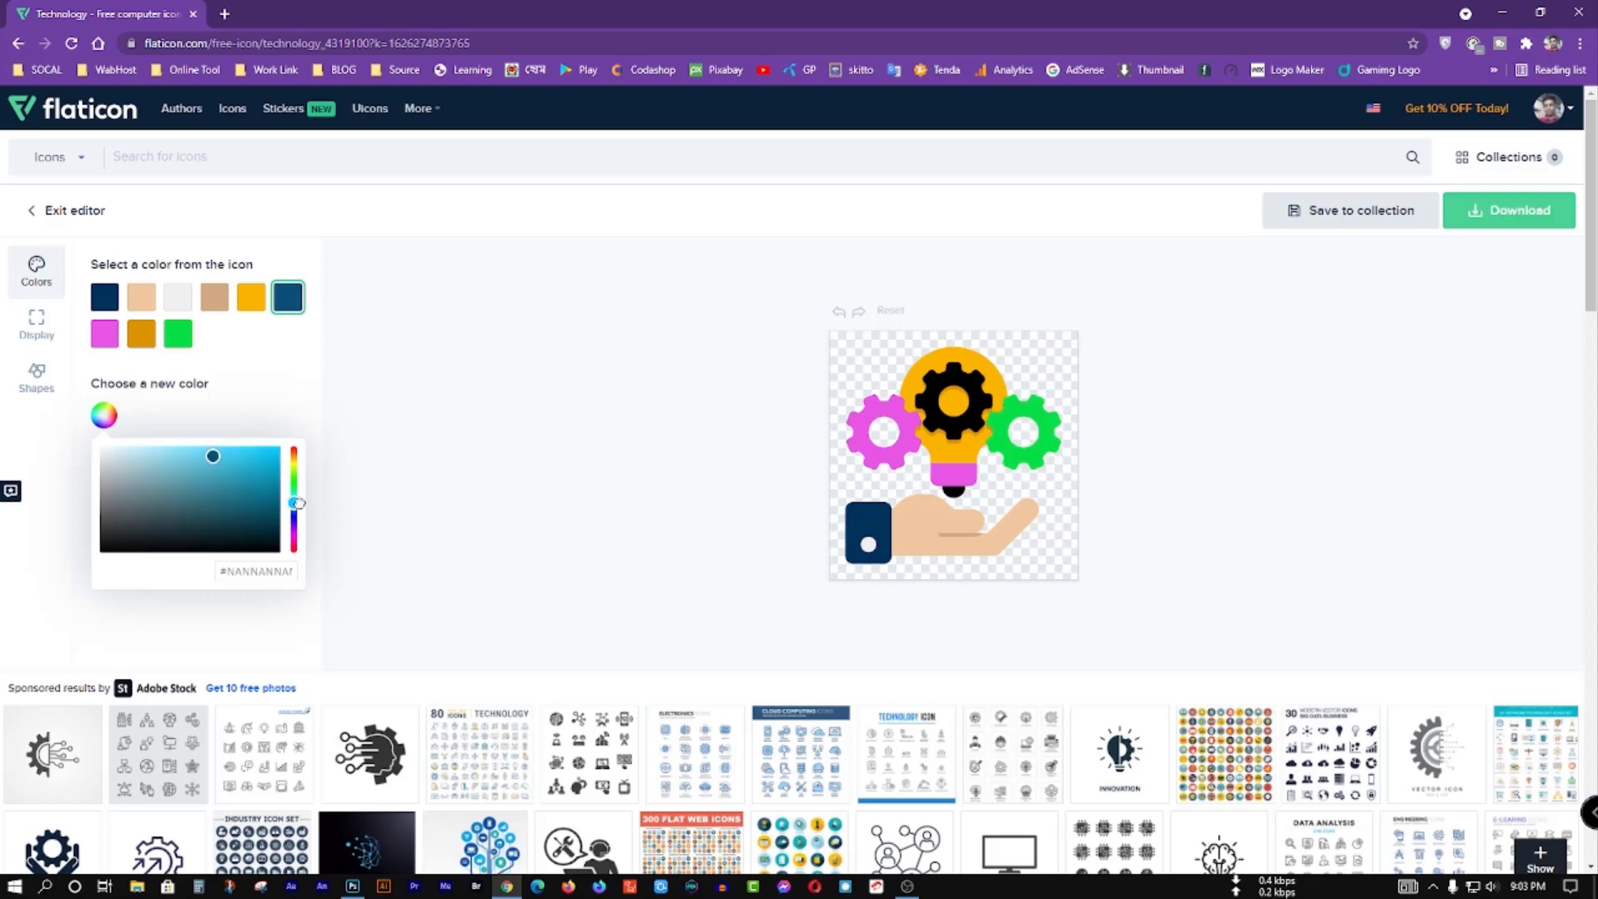
left_click(254, 464)
left_click(262, 463)
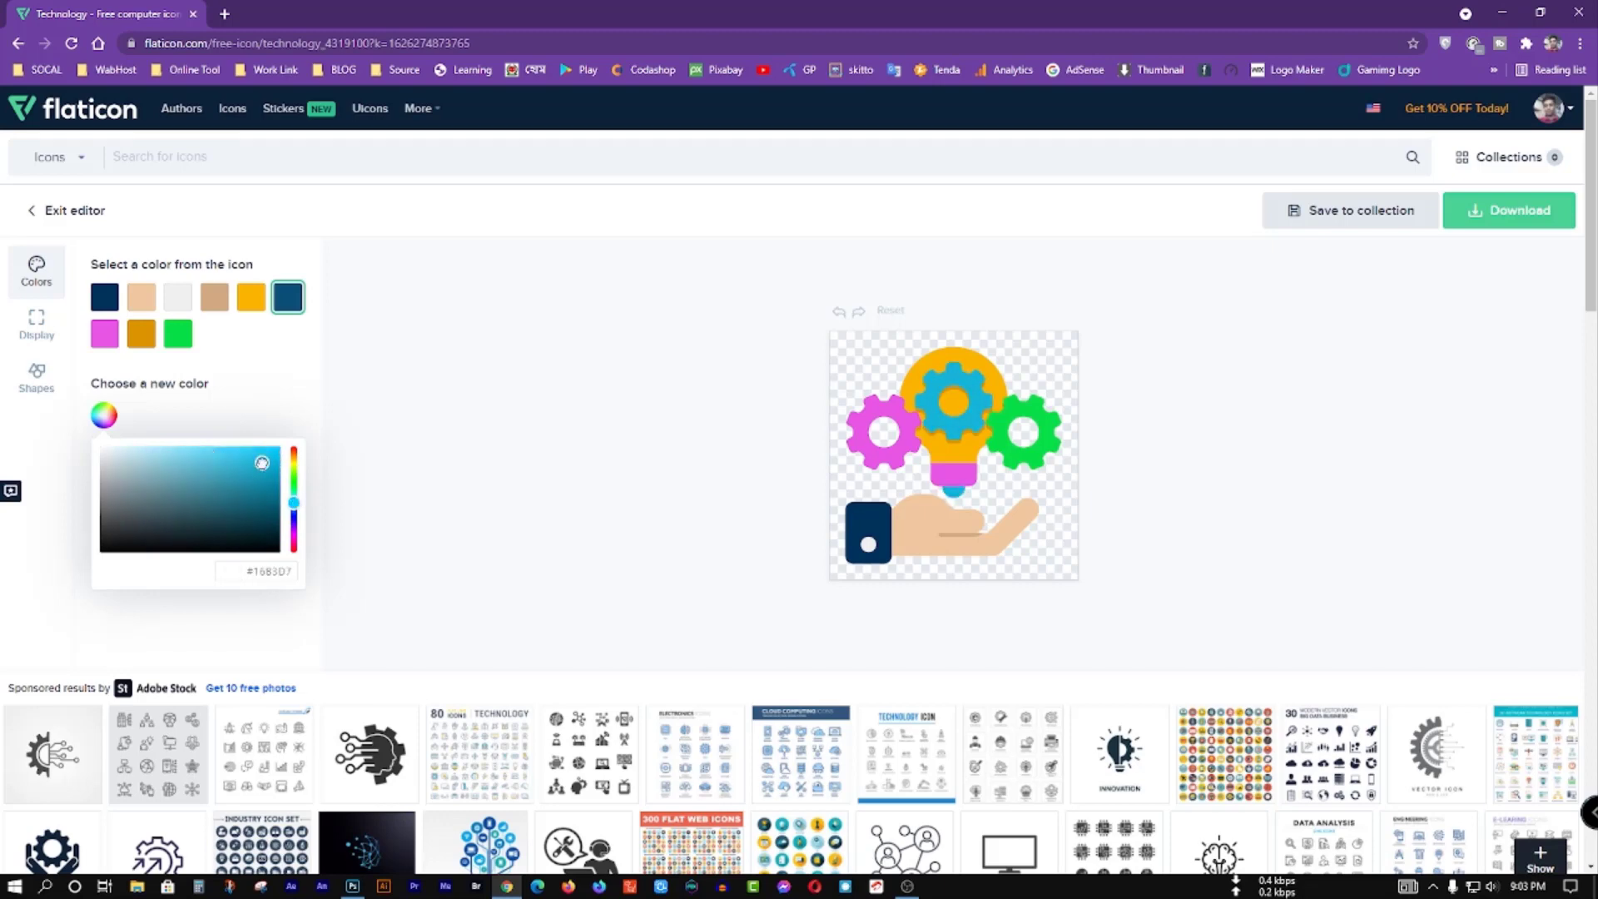
left_click(264, 402)
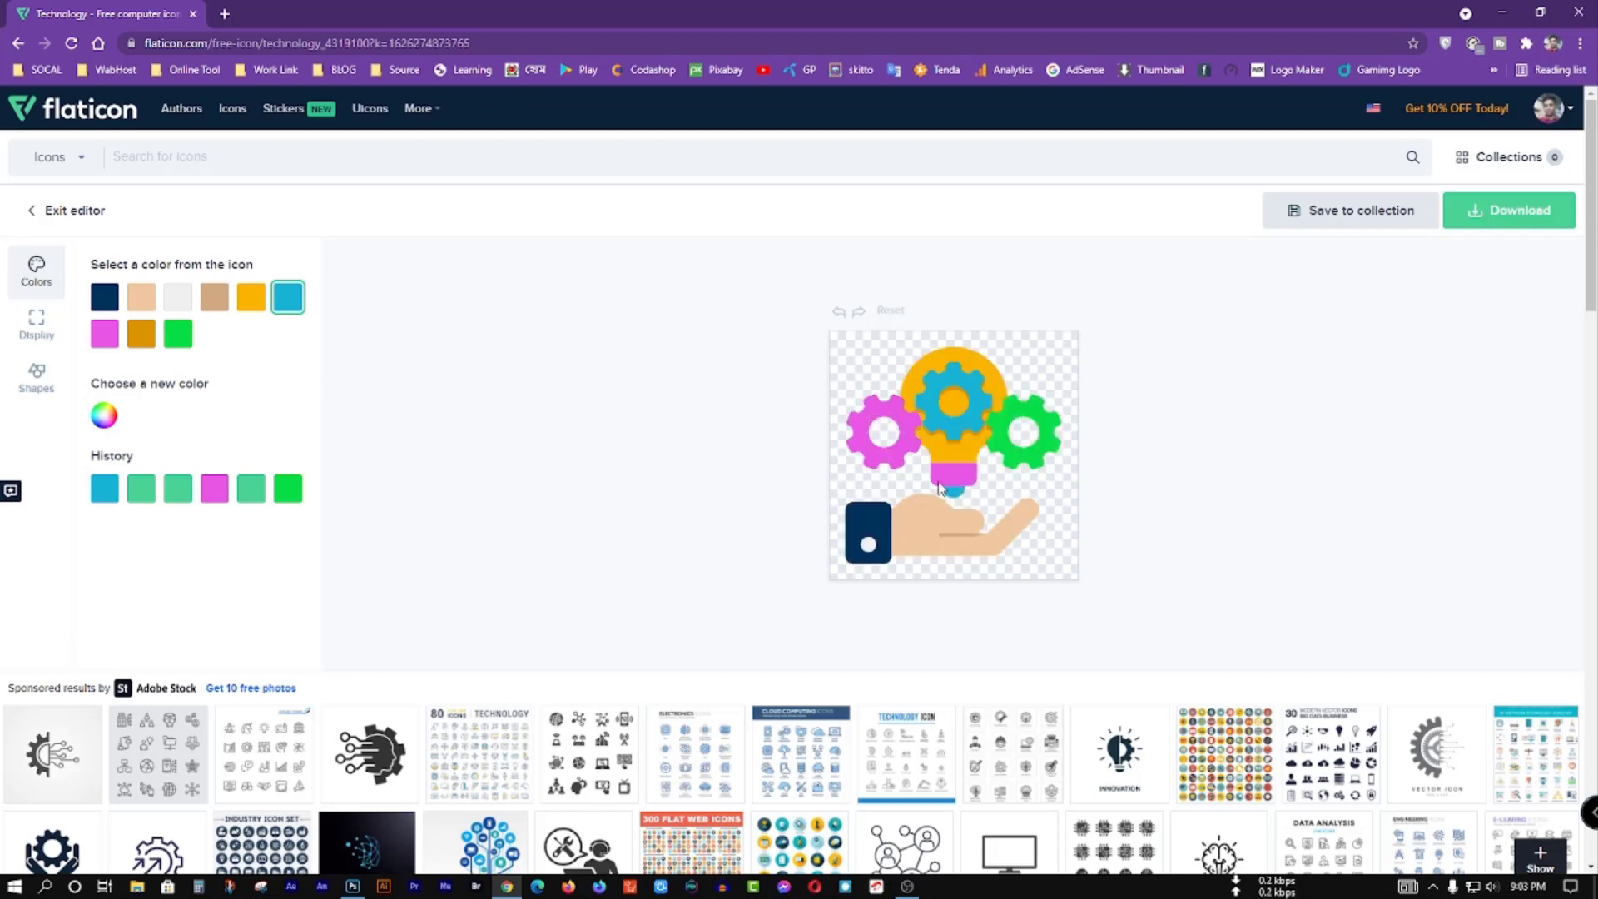
Recolor the pink-violet left gear and bulb base to red #D72525 with a new custom color.
left_click(963, 482)
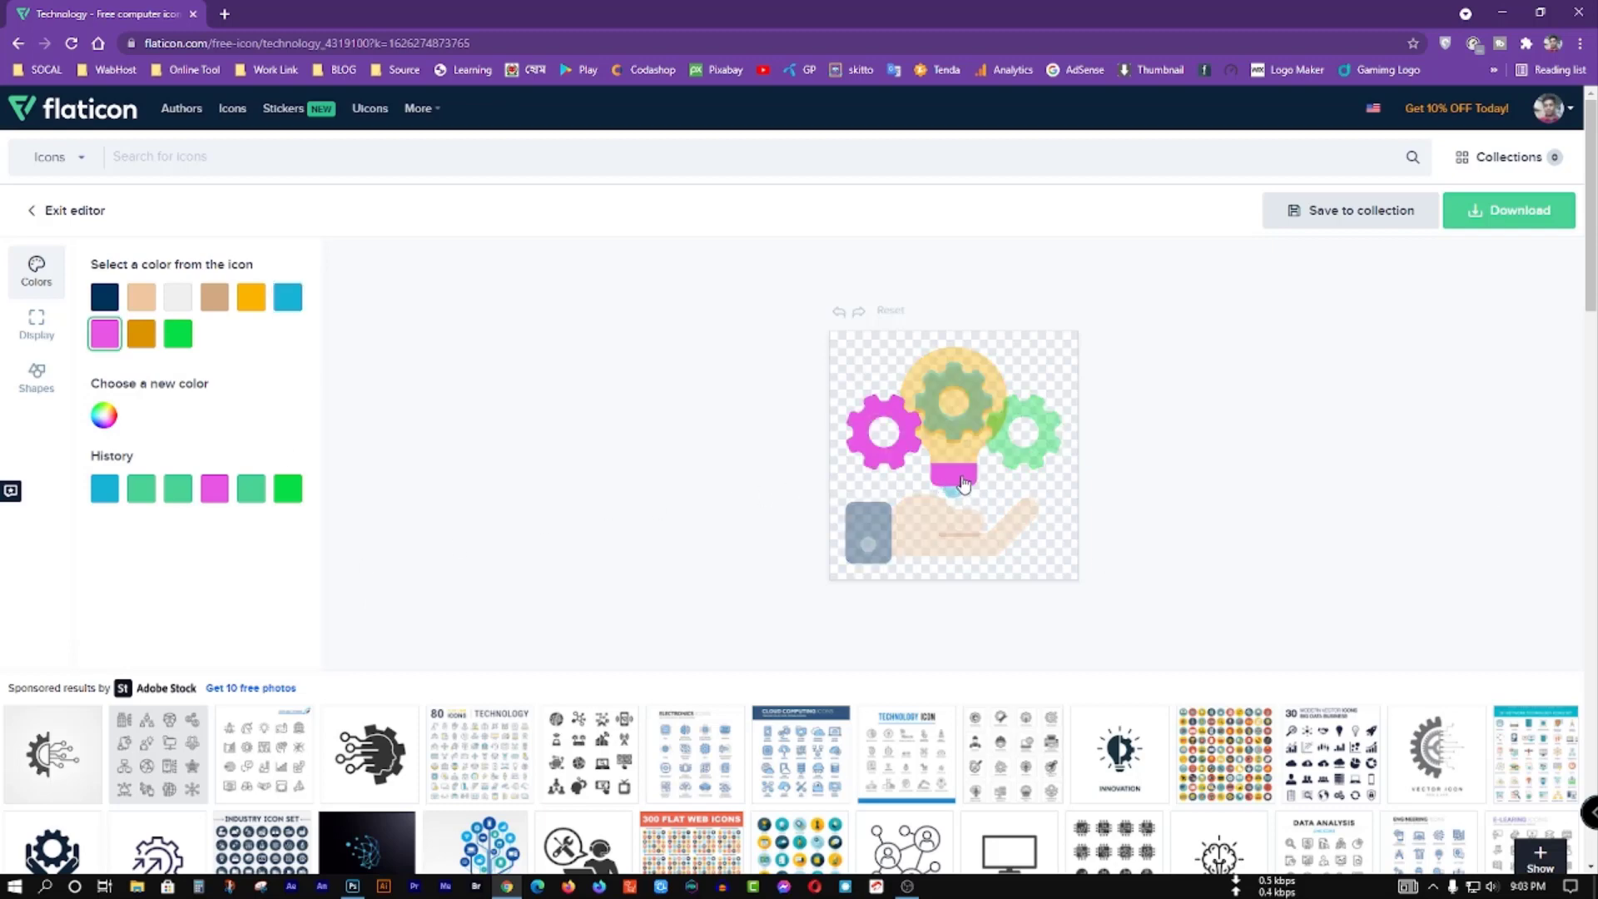
left_click(104, 416)
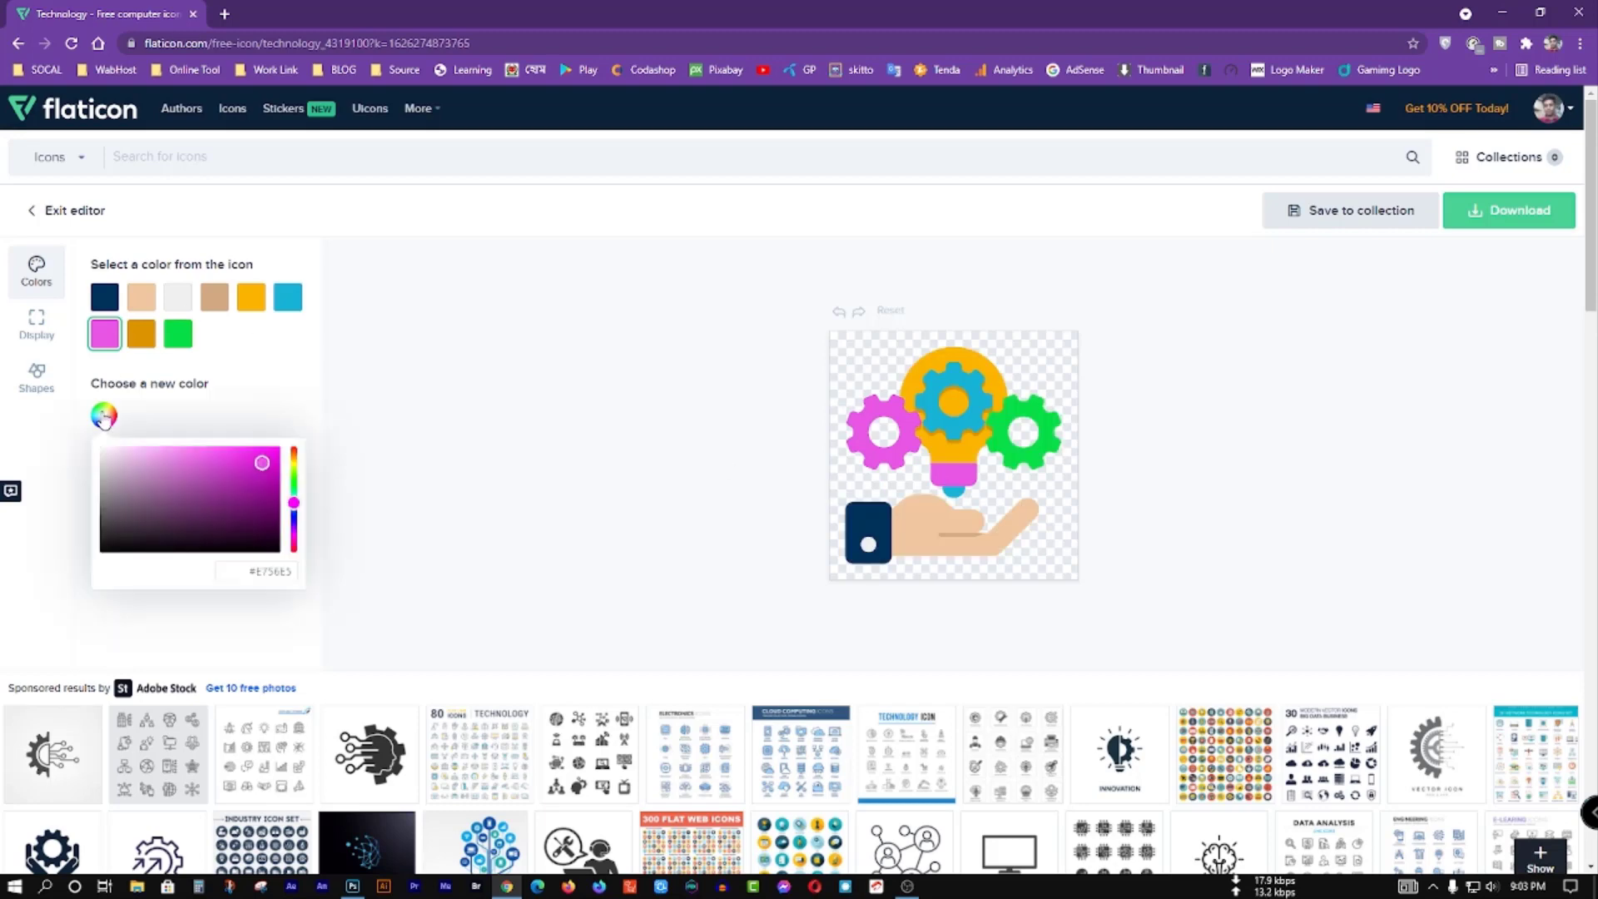
left_click_drag(292, 504, 295, 550)
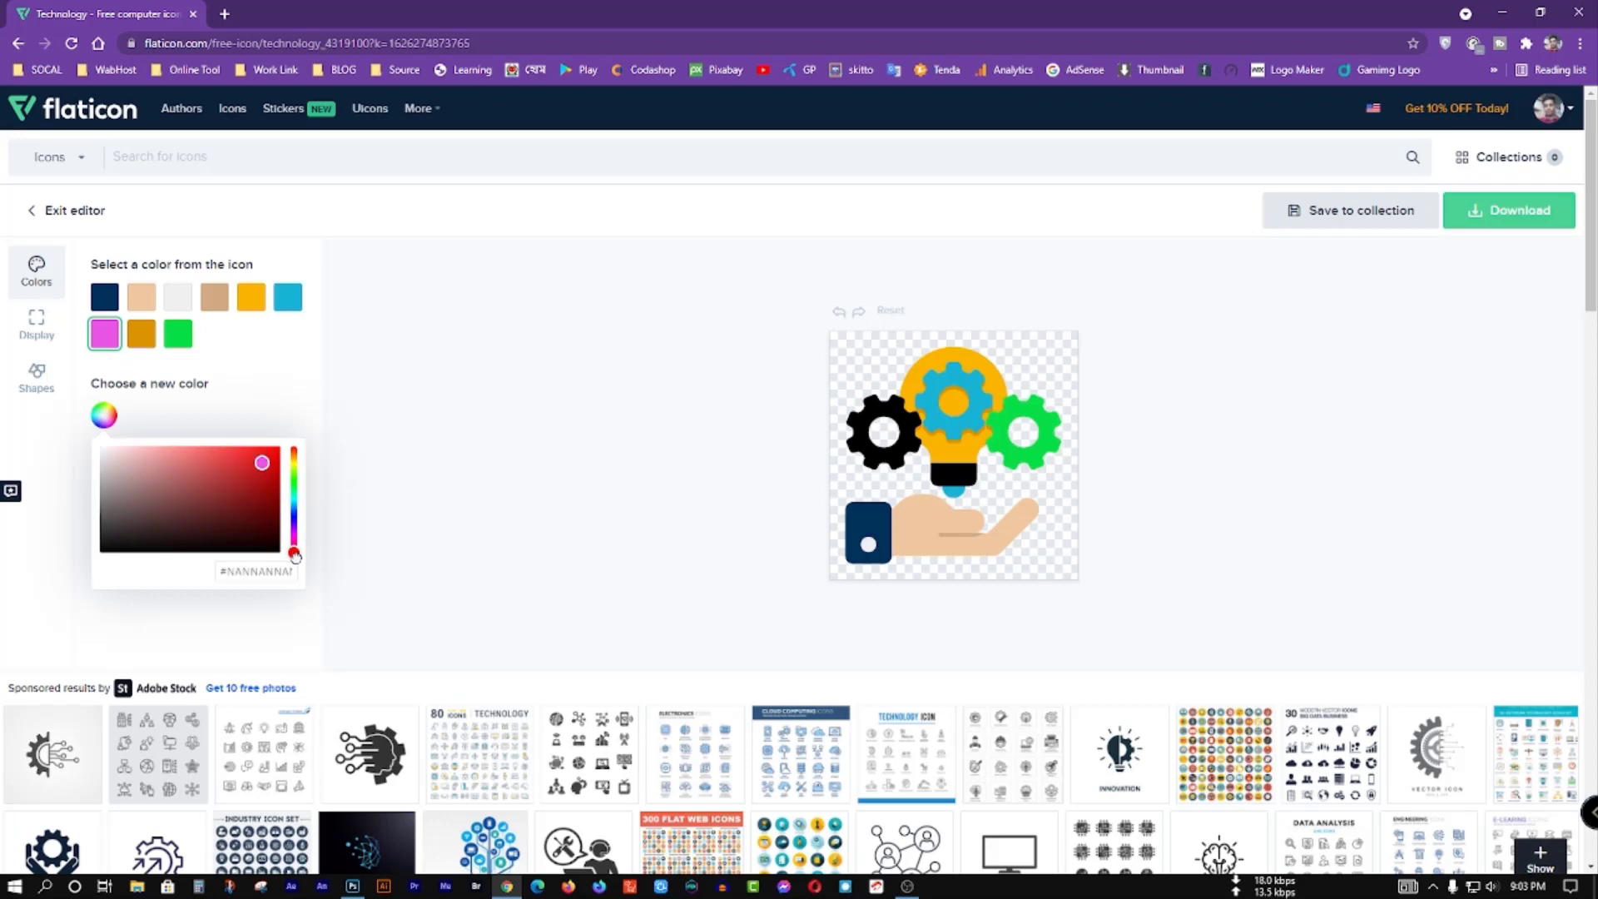
left_click(252, 460)
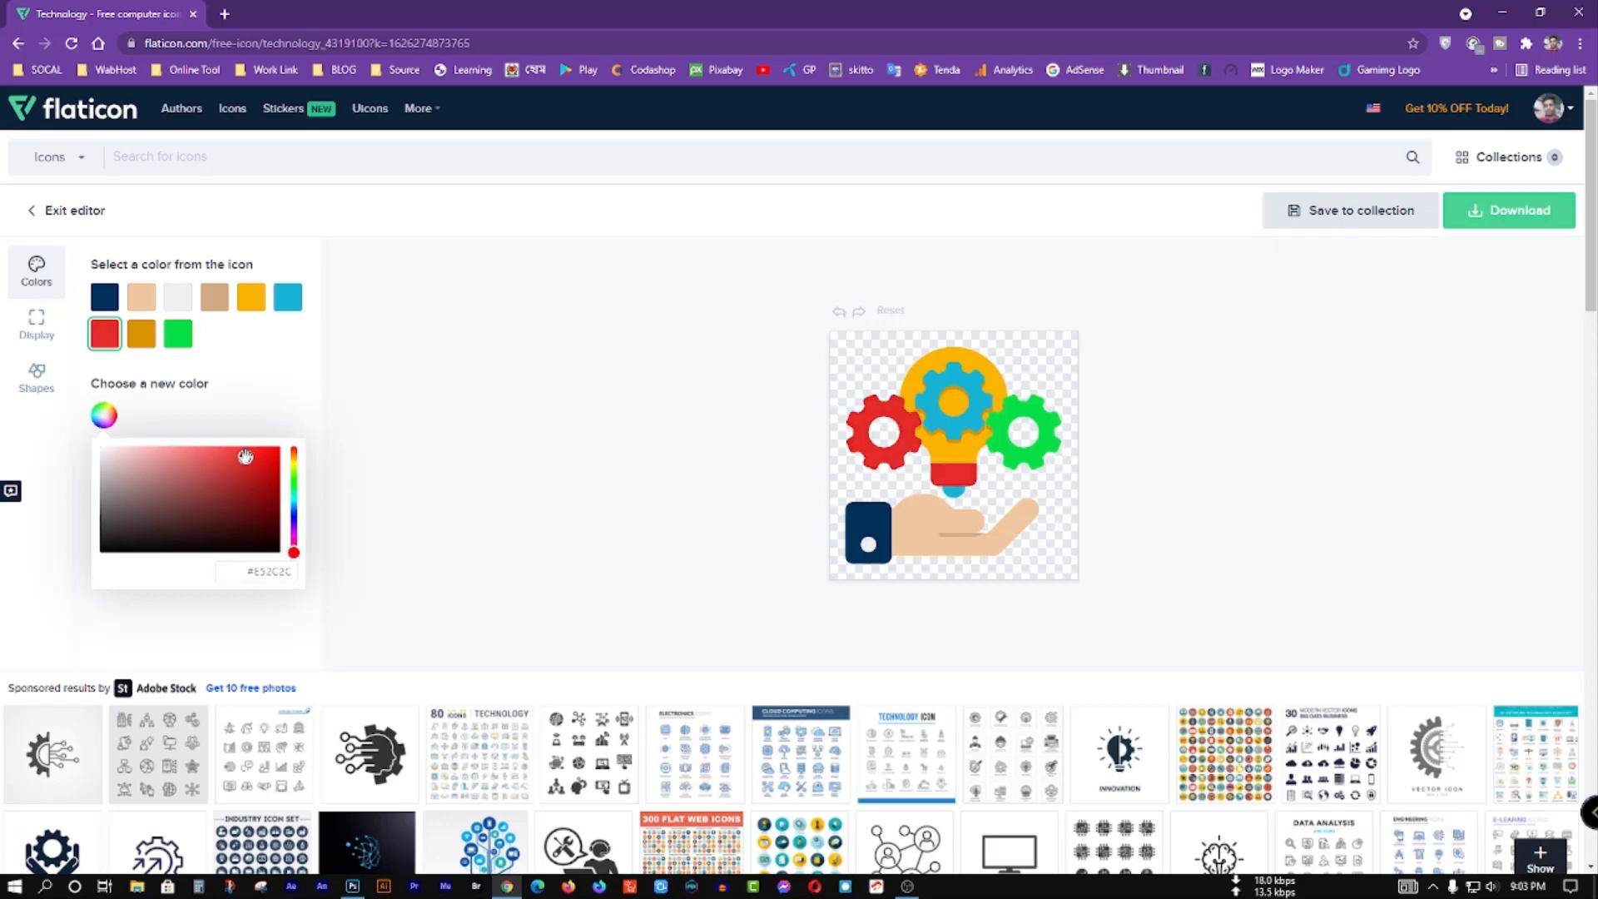
mouse_move(245, 457)
left_mouse_down()
mouse_move(261, 474)
mouse_move(250, 463)
left_mouse_up()
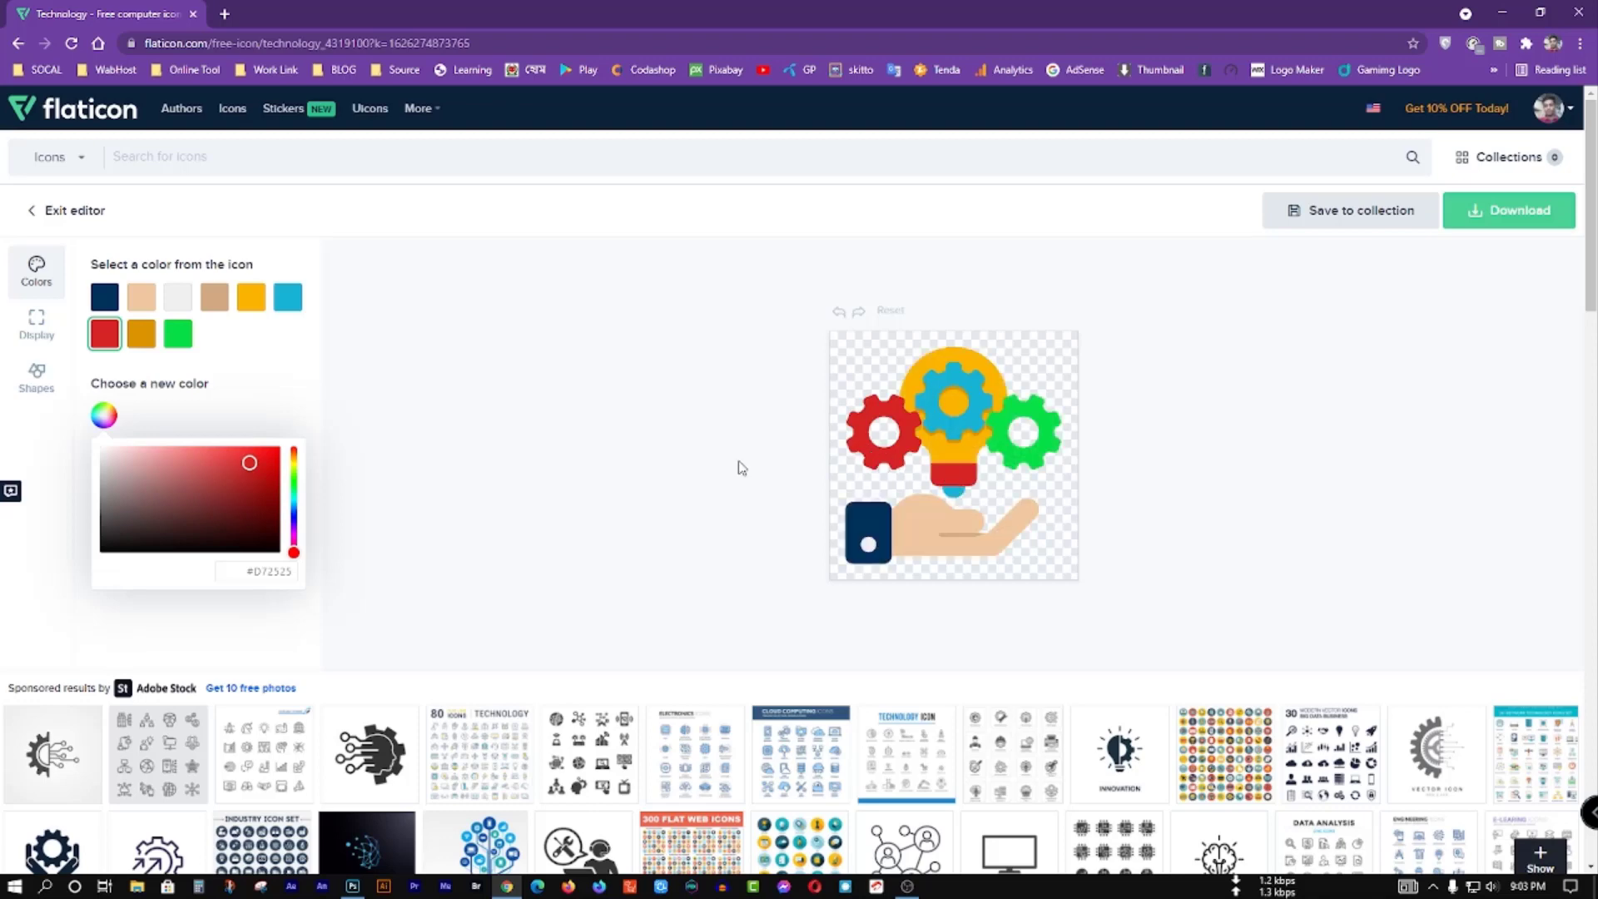
left_click(259, 381)
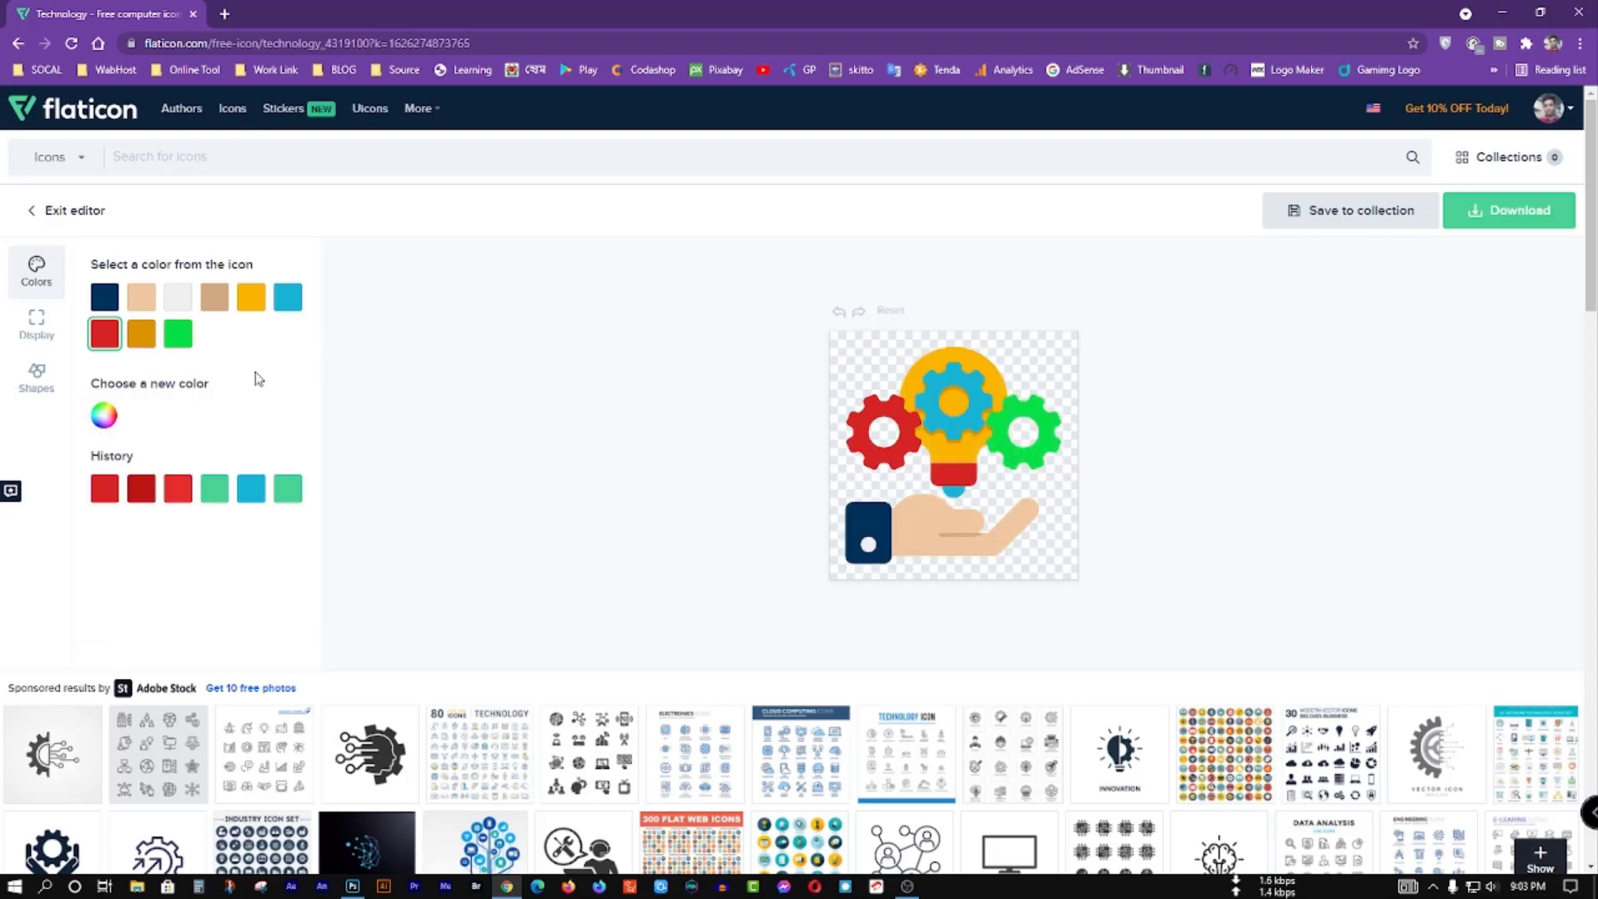
Recolor the orange light bulb behind the middle gear to bright yellow with a new custom color.
left_click(999, 382)
left_click(104, 415)
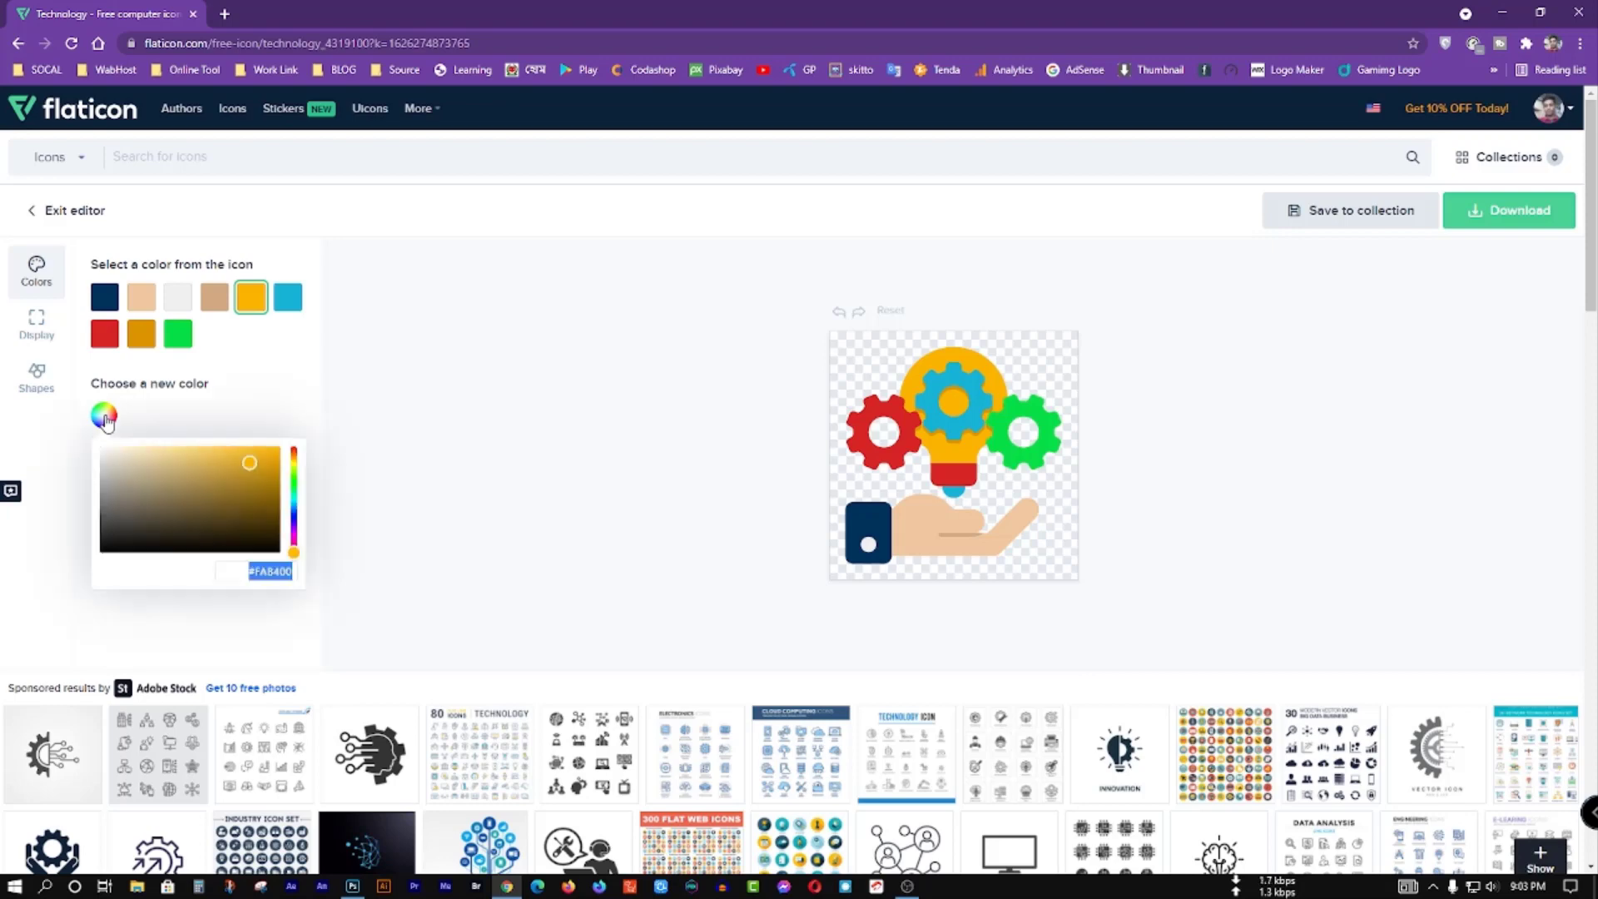
left_click_drag(294, 550, 295, 467)
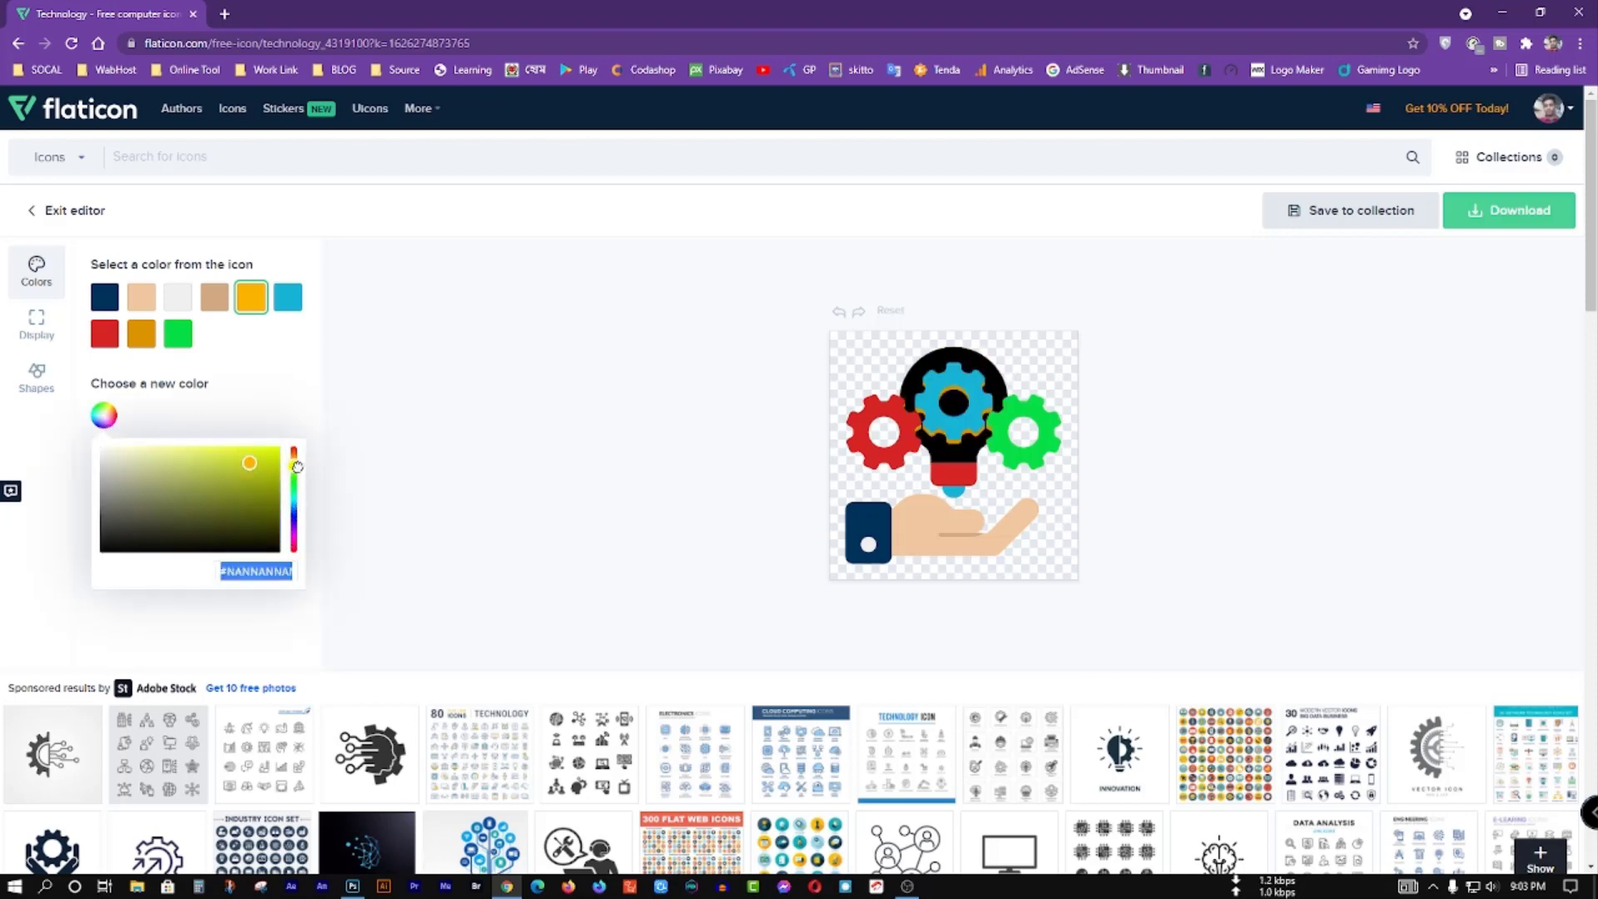
left_click(270, 453)
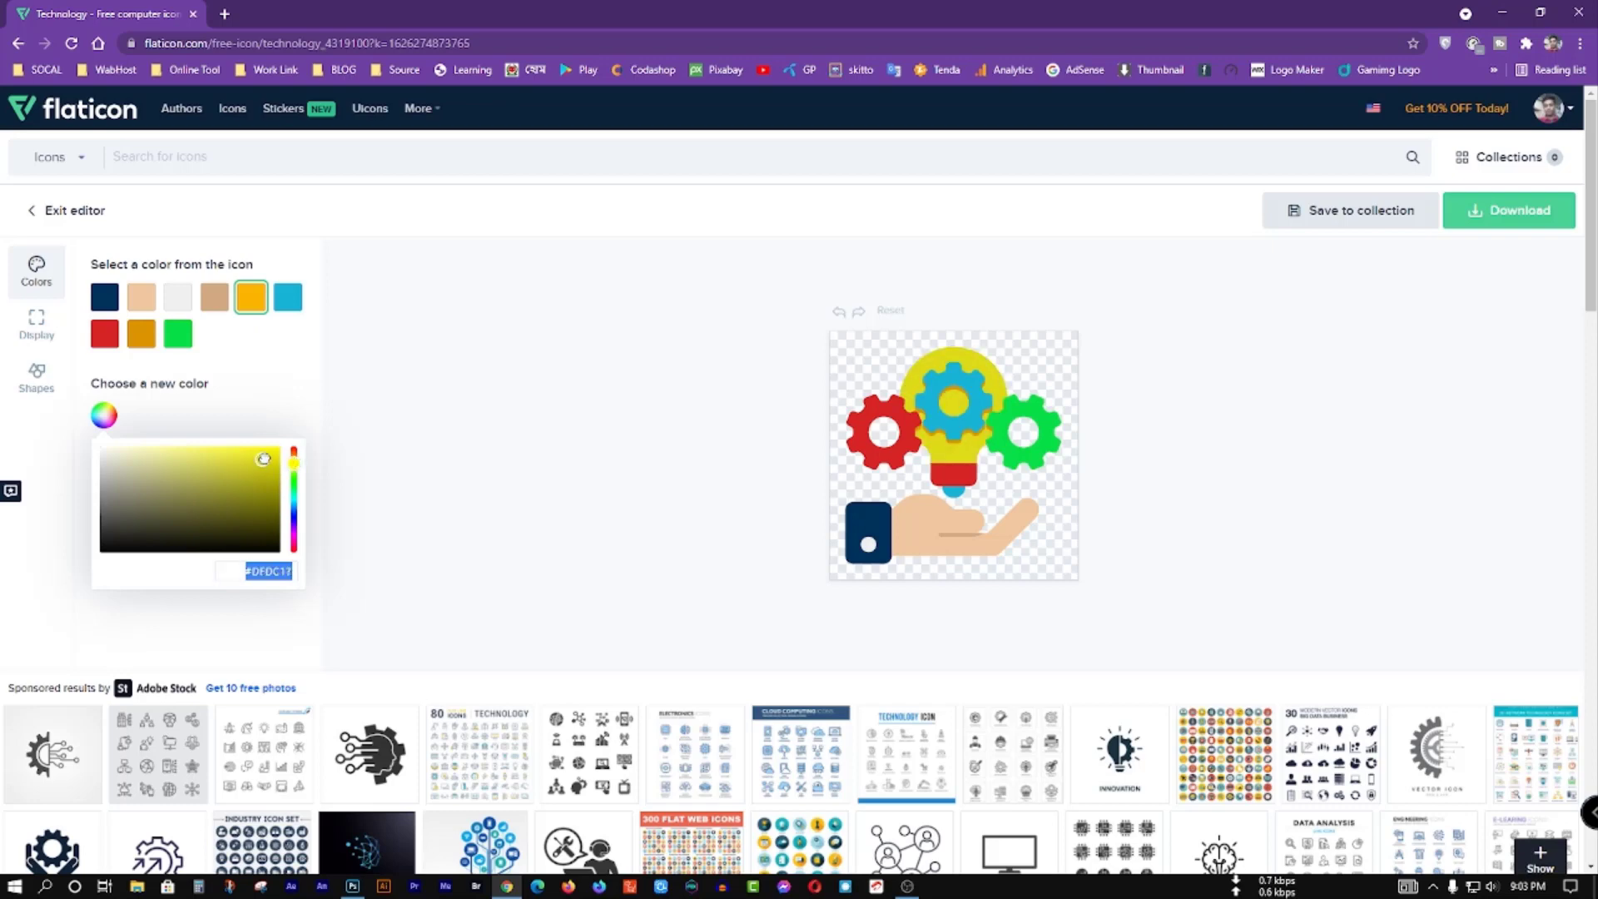
left_click(281, 369)
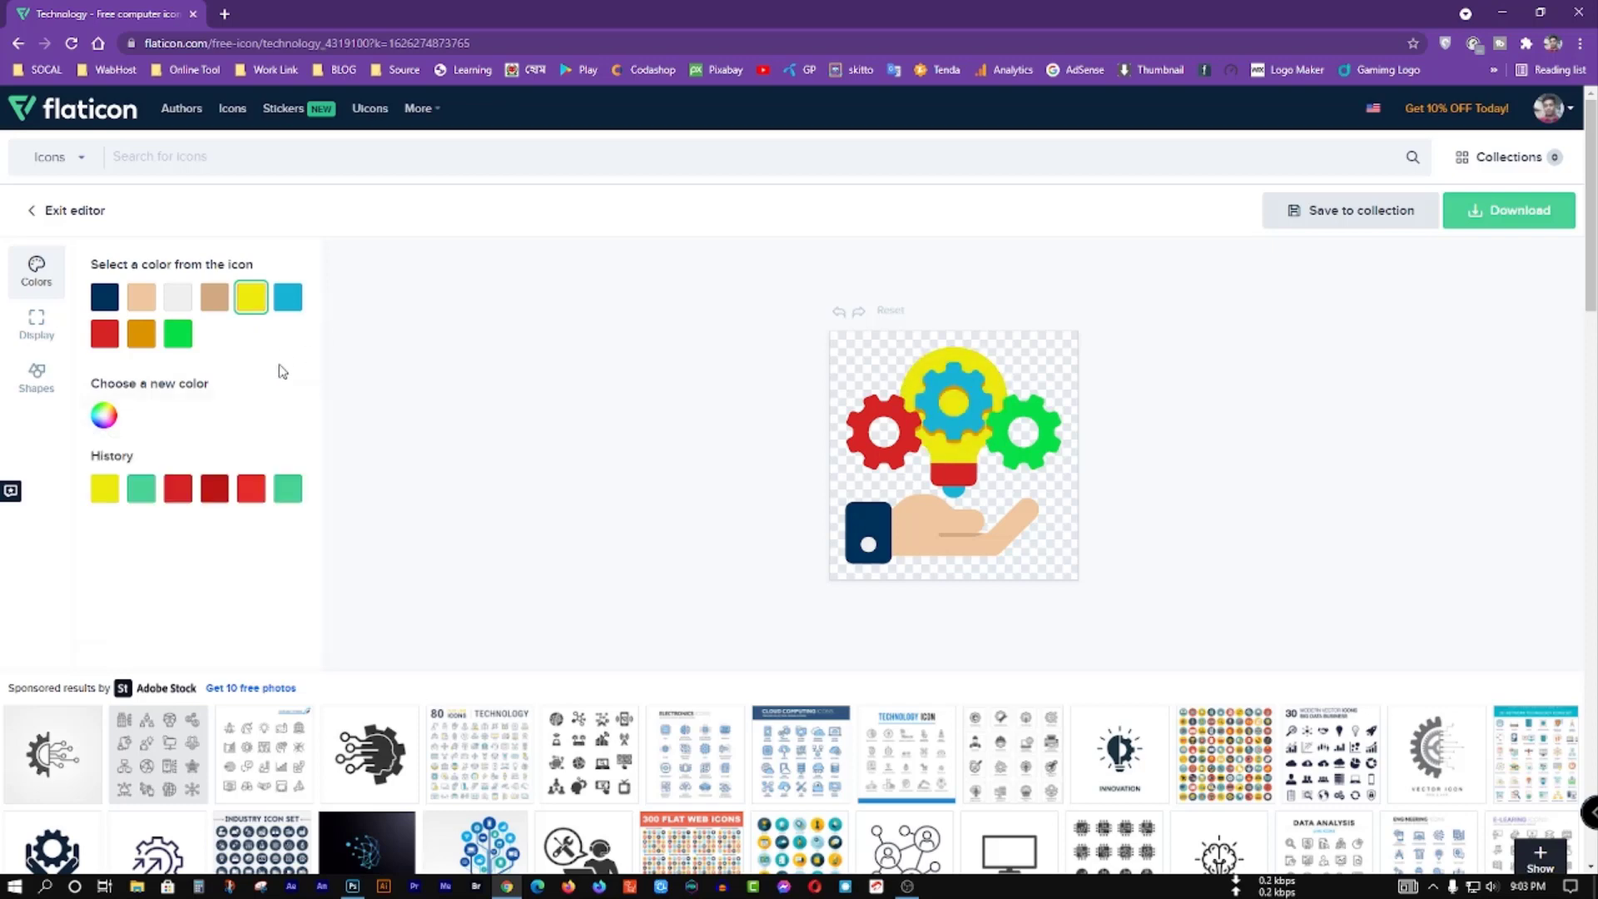
Download the recolored icon as a 512px PNG and minimize the browser to show the desktop.
left_click(862, 535)
left_click(909, 534)
left_click(1502, 219)
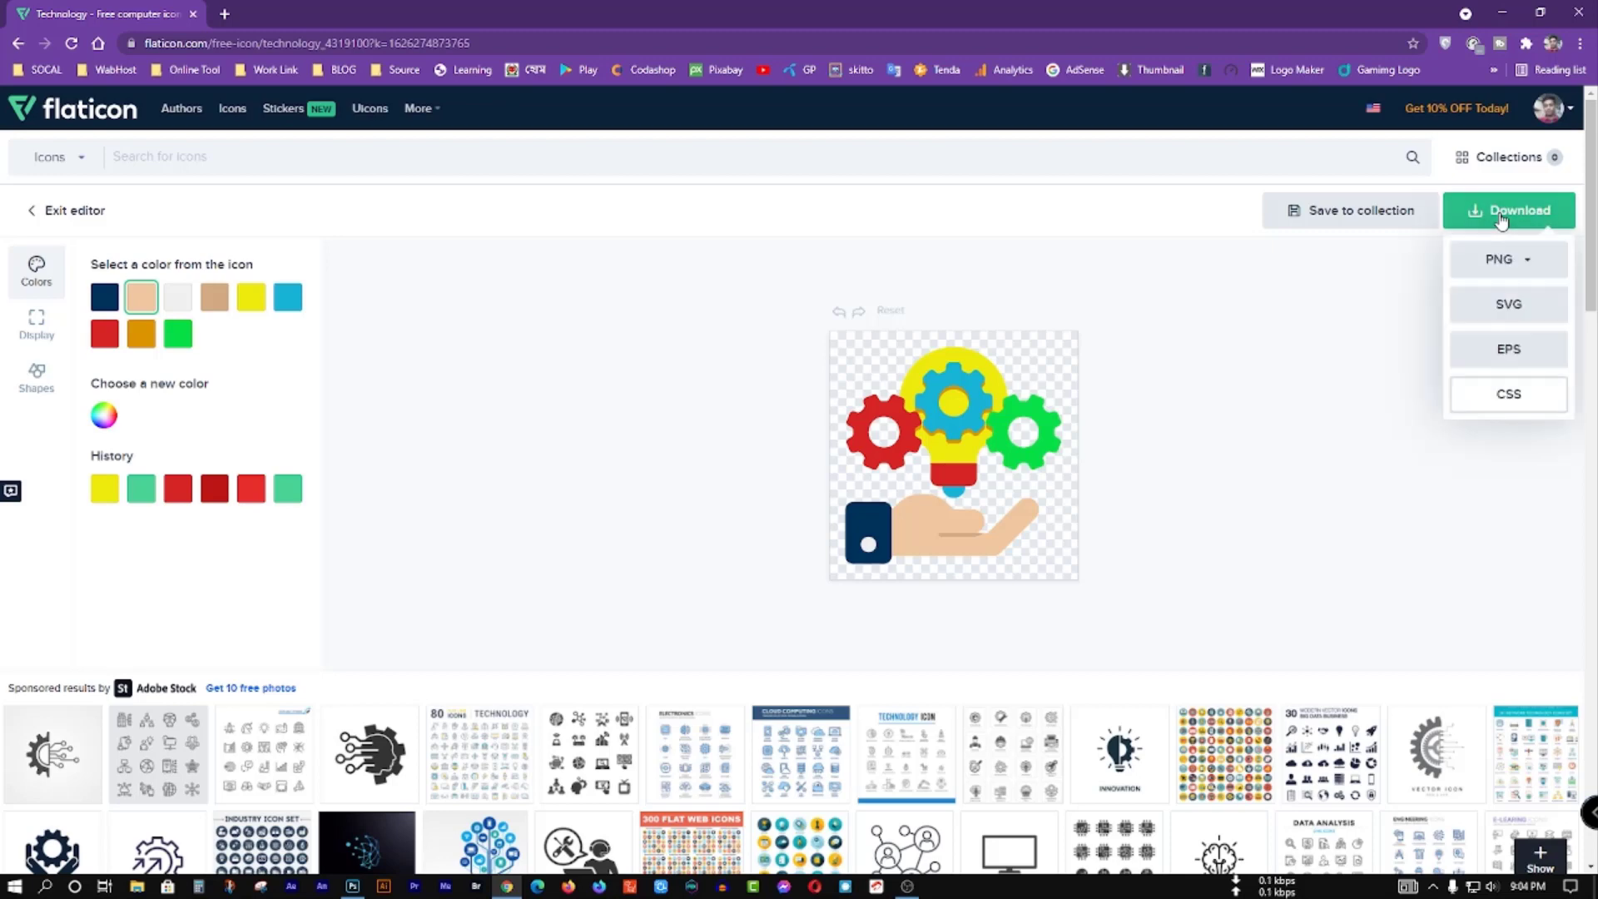
left_click(1528, 263)
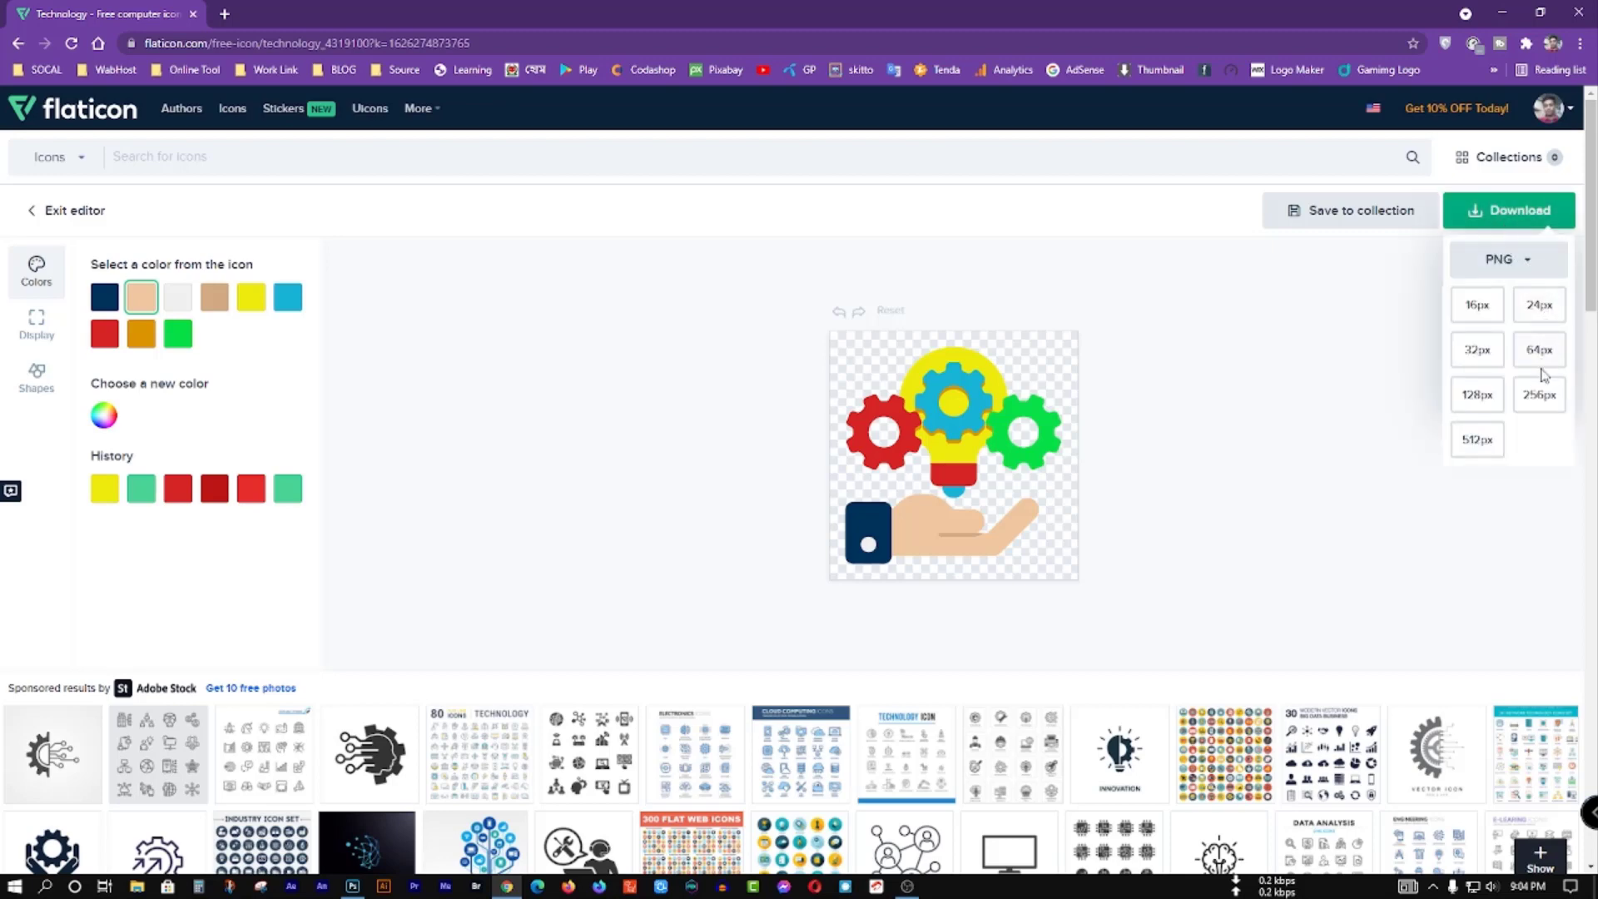
left_click(1479, 451)
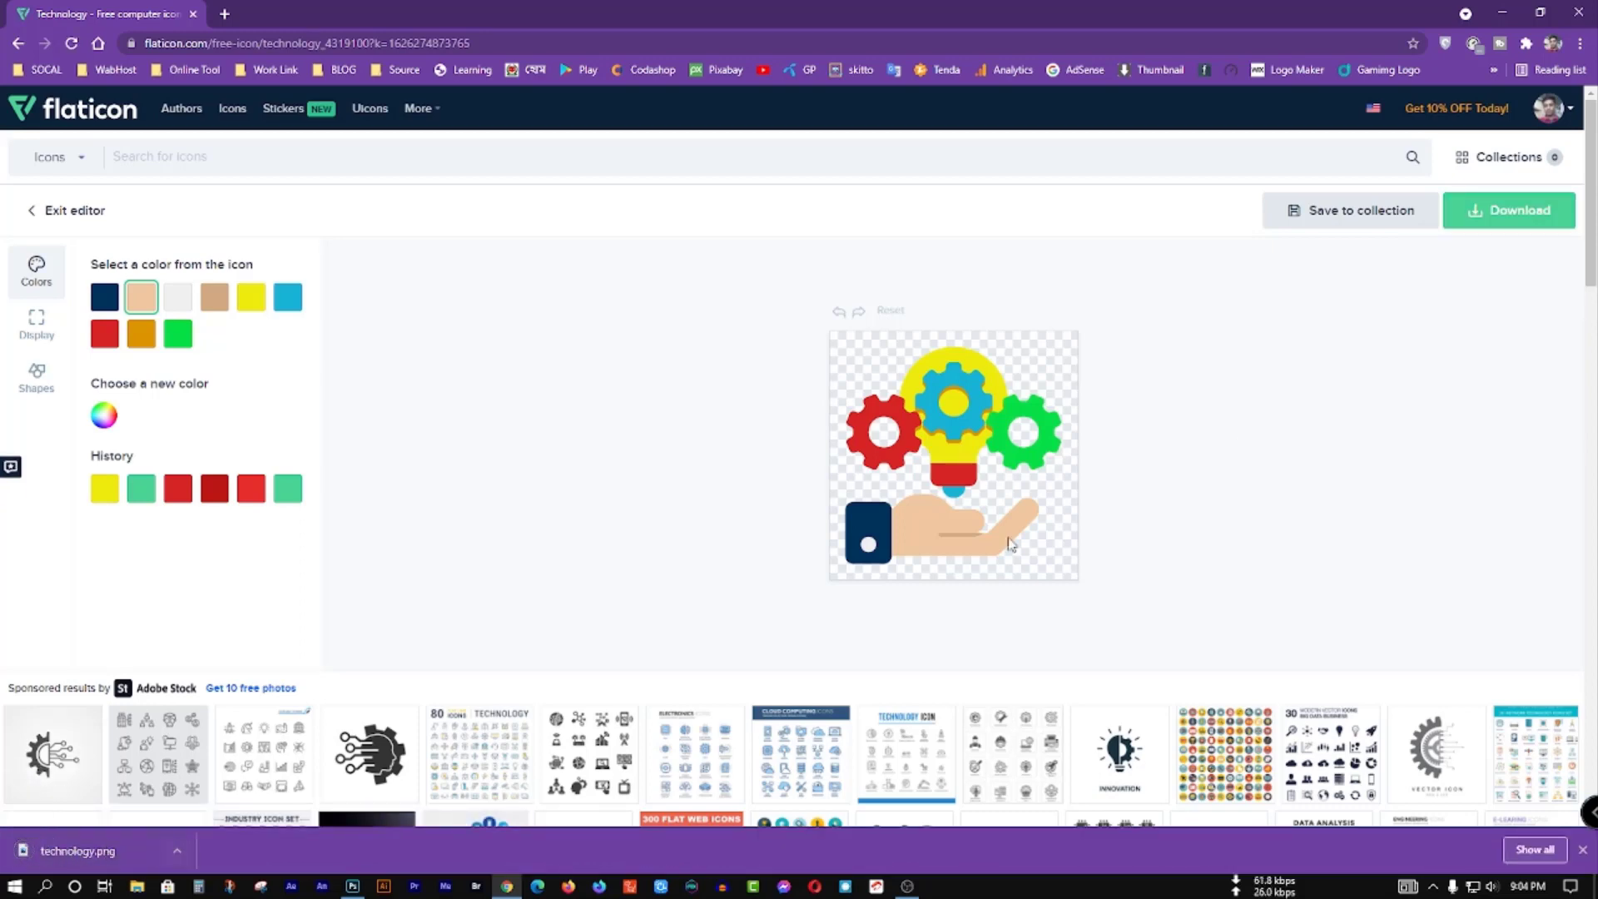
left_click(1502, 13)
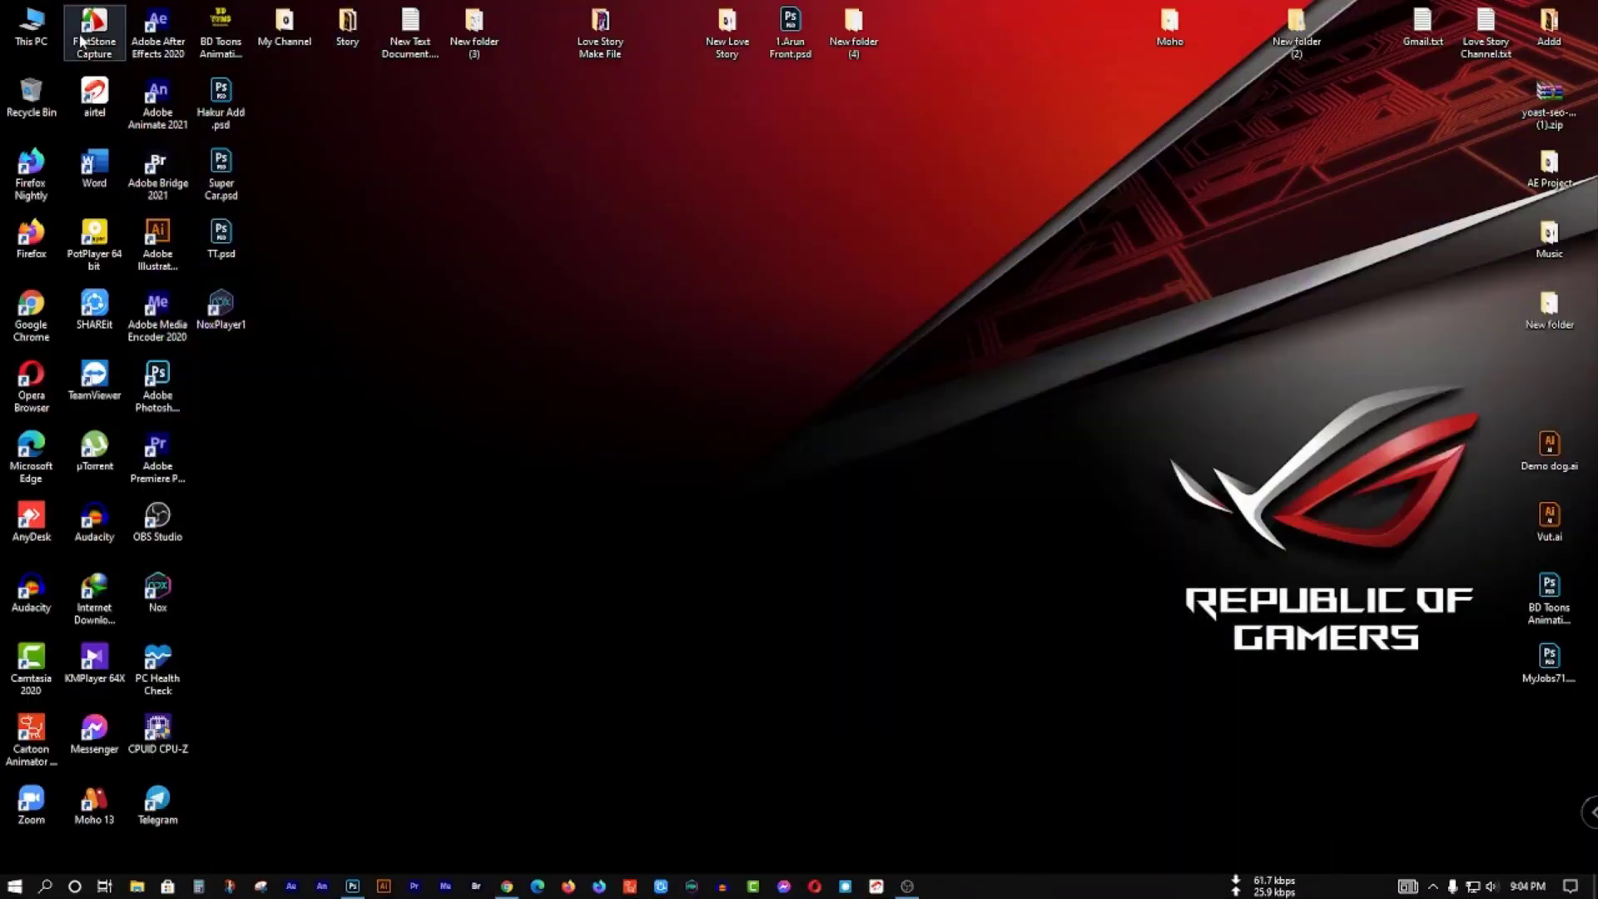